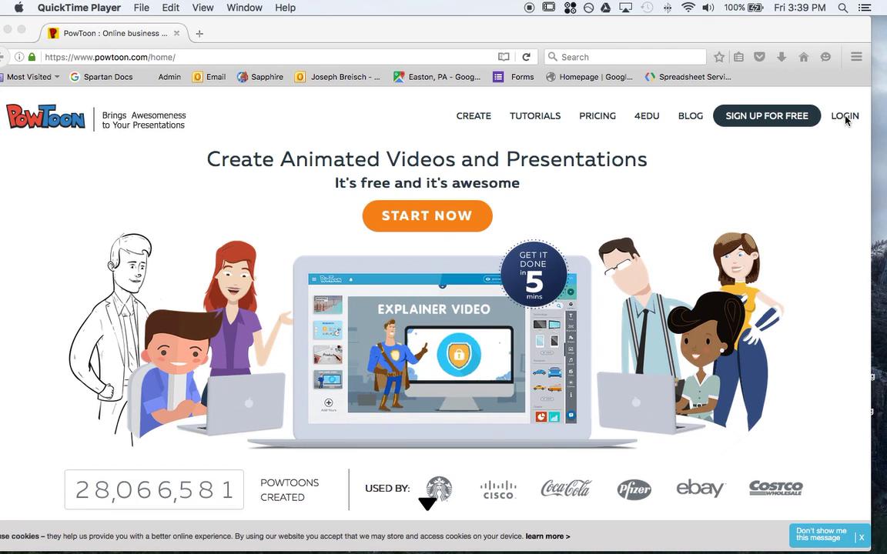
# - Bring the Firefox window showing the PowToon home page to the front
pyautogui.click(844, 120)
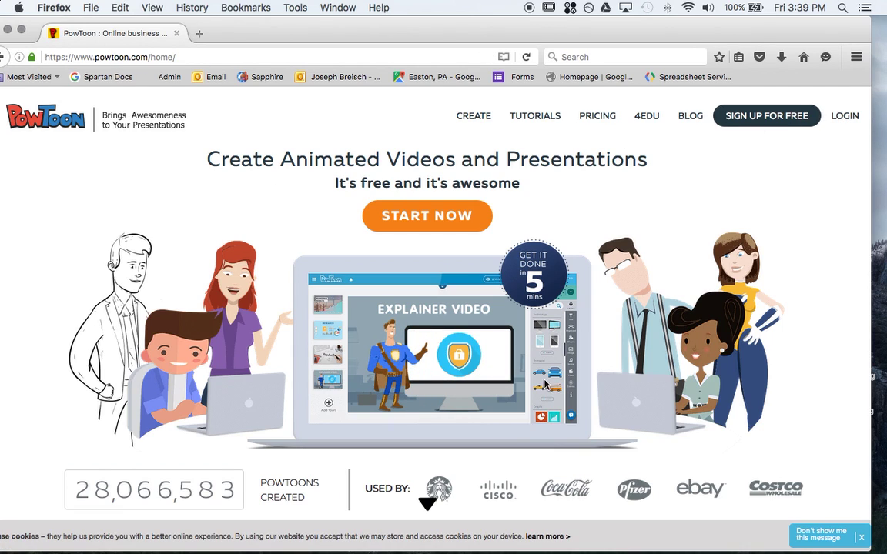
# - Log in to PowToon with a Google account and skip the usage question to reach the Dashboard
pyautogui.click(844, 116)
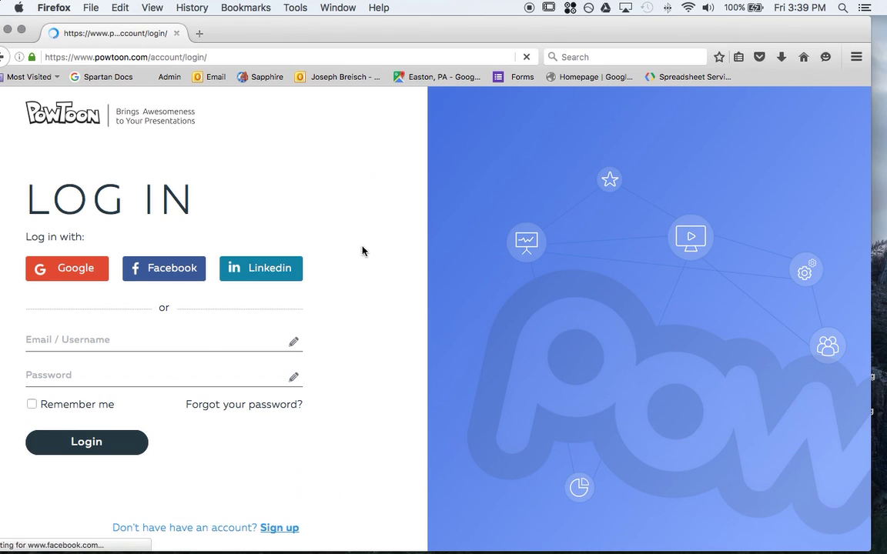
pyautogui.click(69, 267)
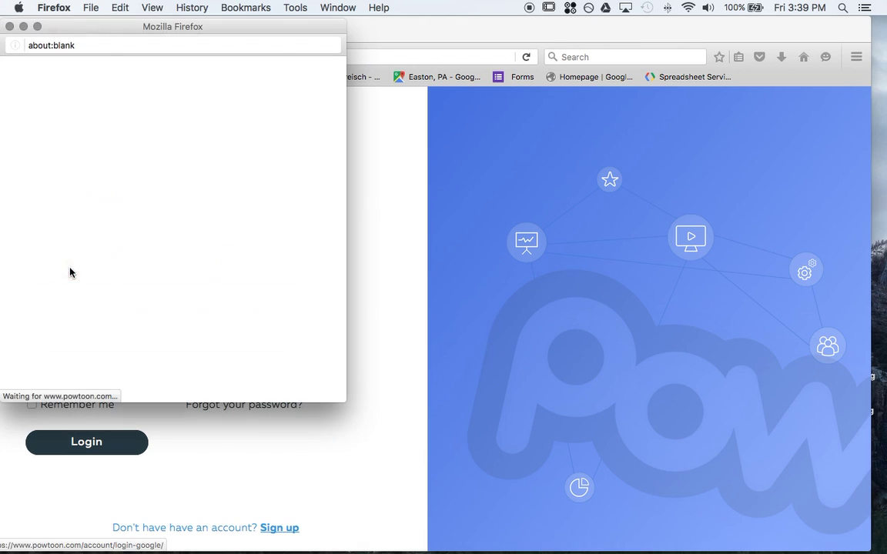
pyautogui.click(157, 157)
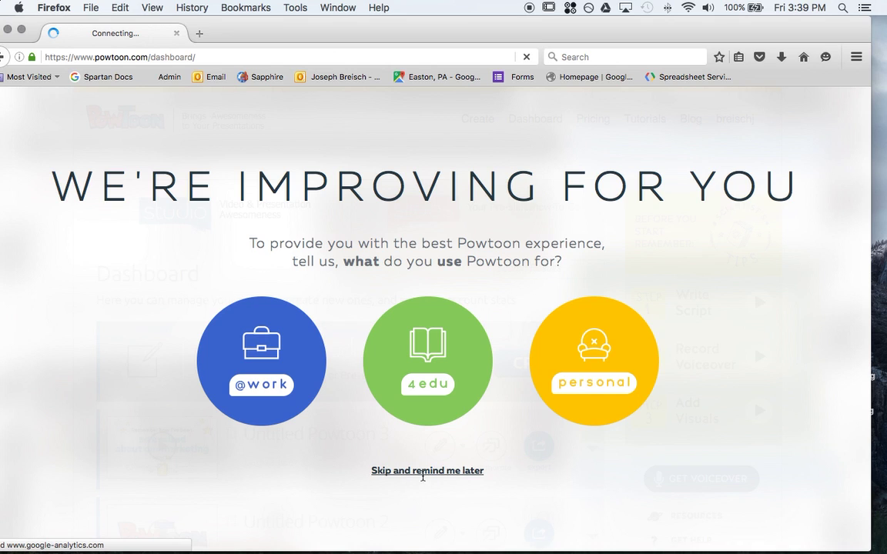
pyautogui.click(391, 472)
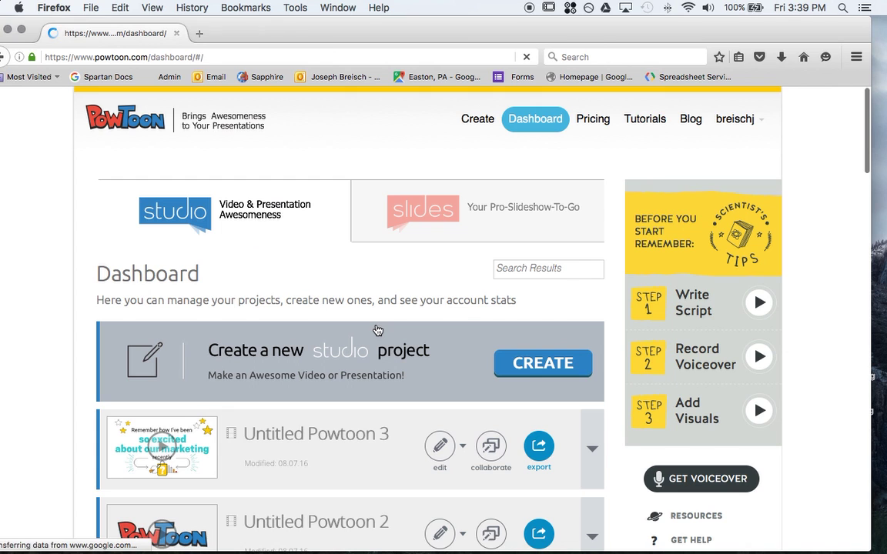
# - Start a new studio project from the dashboard's 'Create a new studio project' banner
pyautogui.scroll(-5, 204, 341)
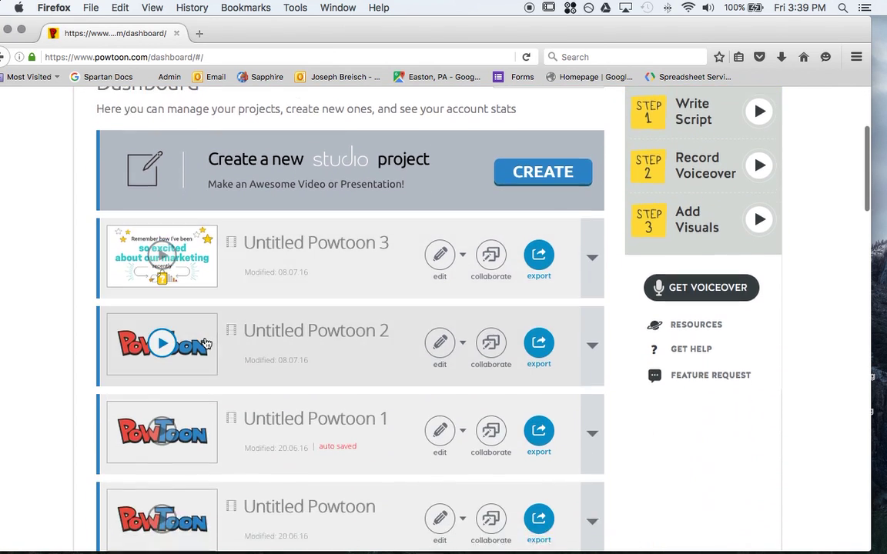
pyautogui.scroll(-15, 207, 342)
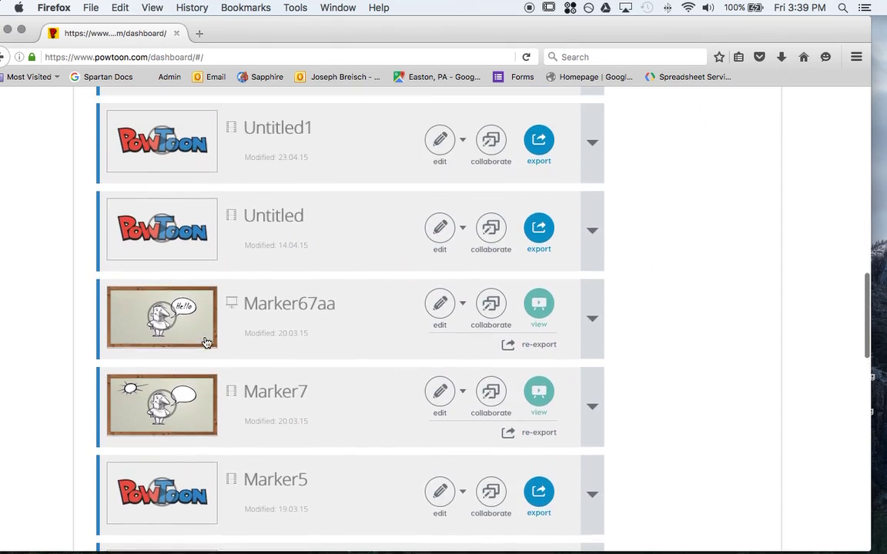
pyautogui.scroll(20, 204, 344)
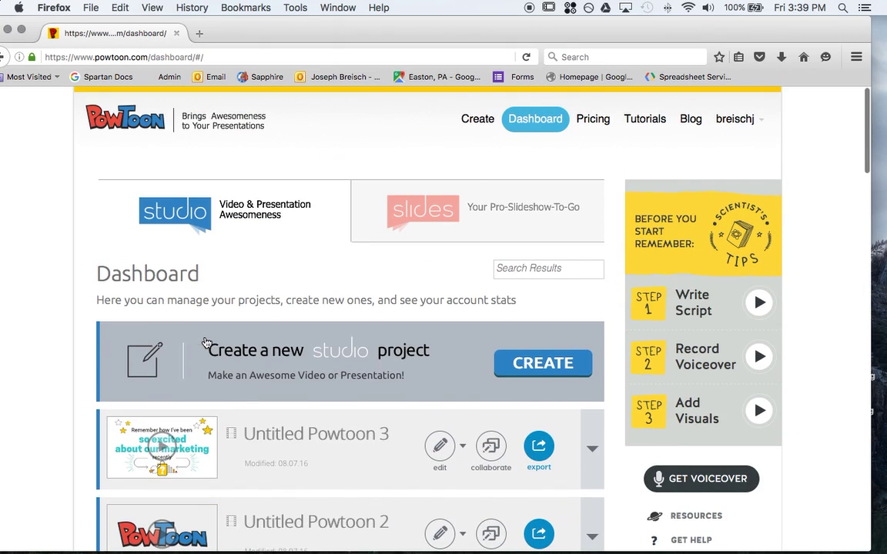
pyautogui.click(551, 369)
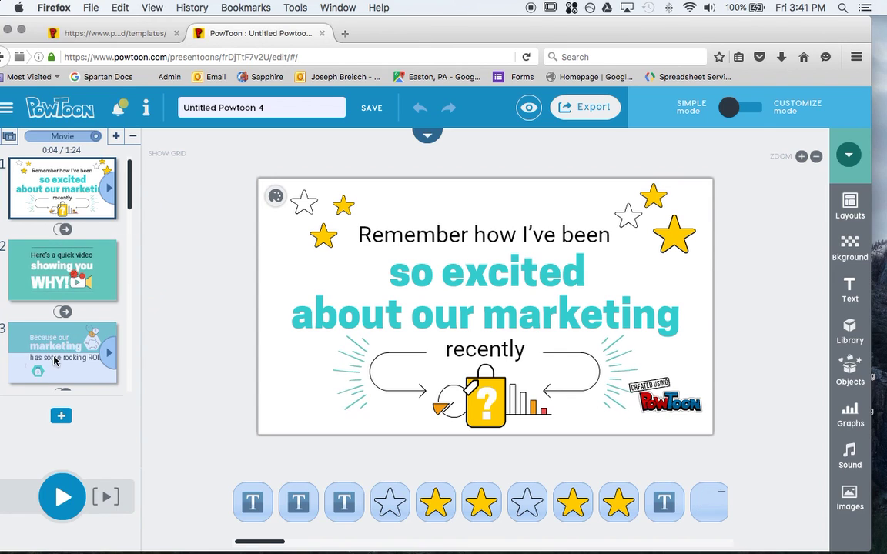
# - Insert a new blank slide after the opening slide
pyautogui.moveTo(129, 183); pyautogui.dragTo(131, 393)
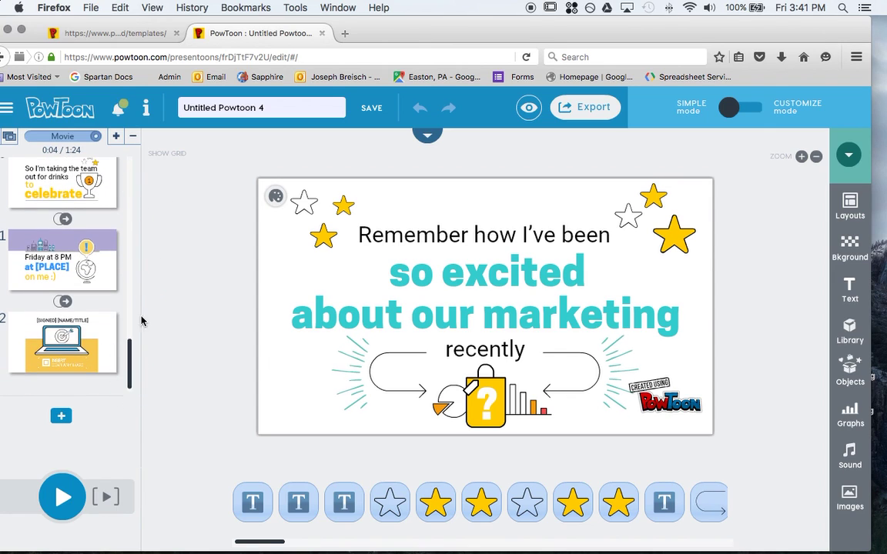
pyautogui.moveTo(379, 30); pyautogui.dragTo(395, 30)
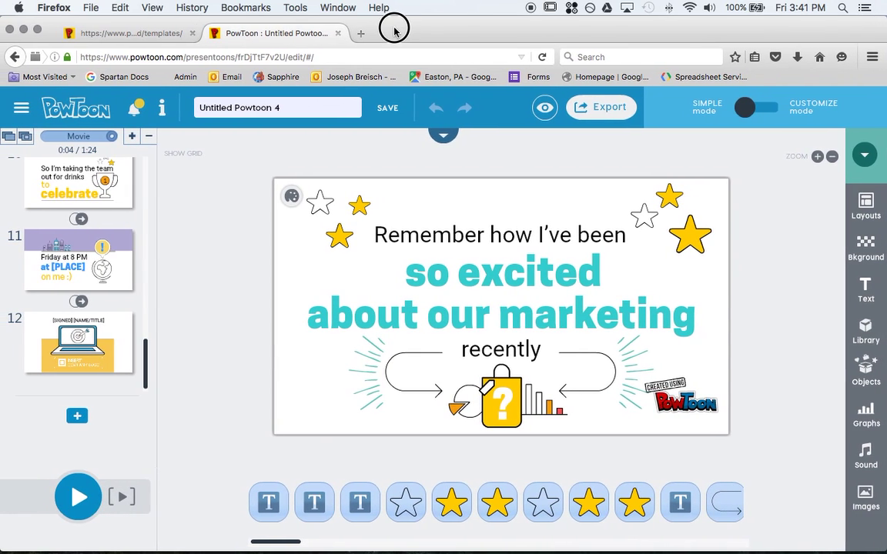
pyautogui.click(76, 417)
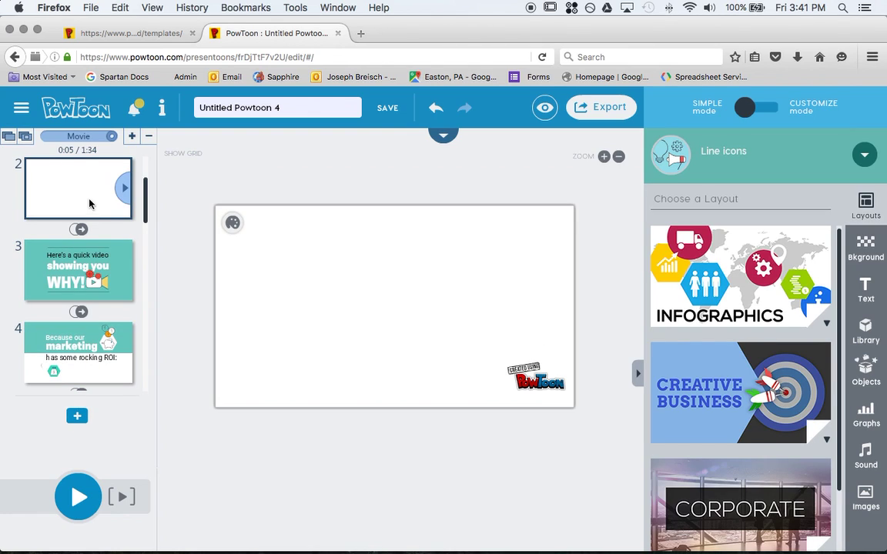
# - Preview slide 3's animation, then return to slide 1
pyautogui.click(75, 275)
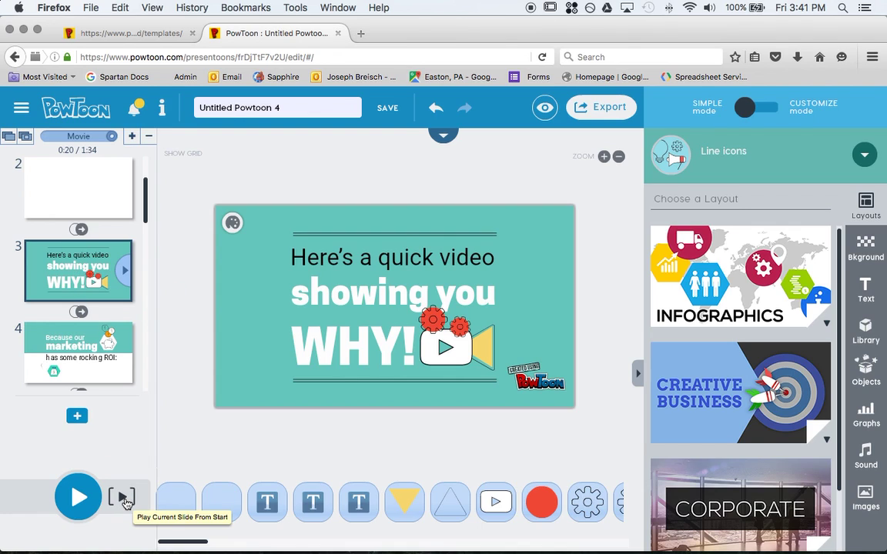
pyautogui.click(122, 499)
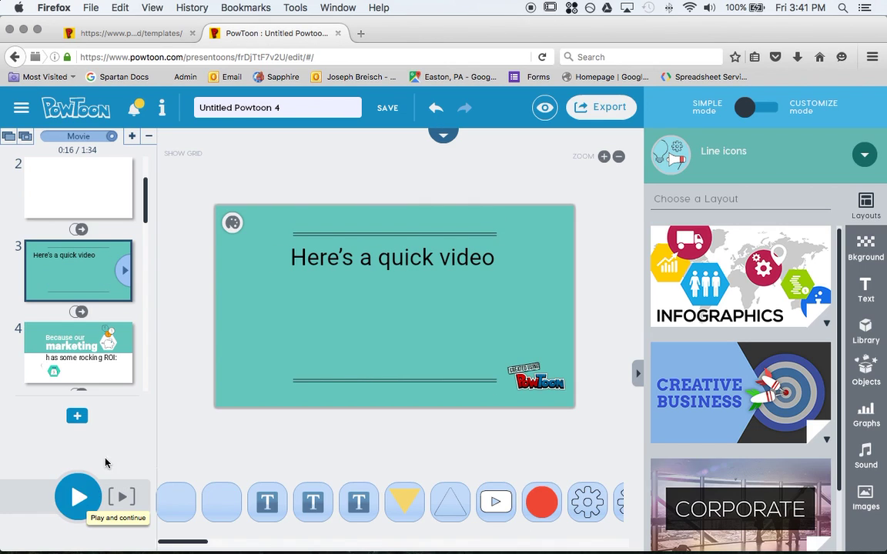
pyautogui.scroll(2, 112, 391)
pyautogui.scroll(1, 92, 311)
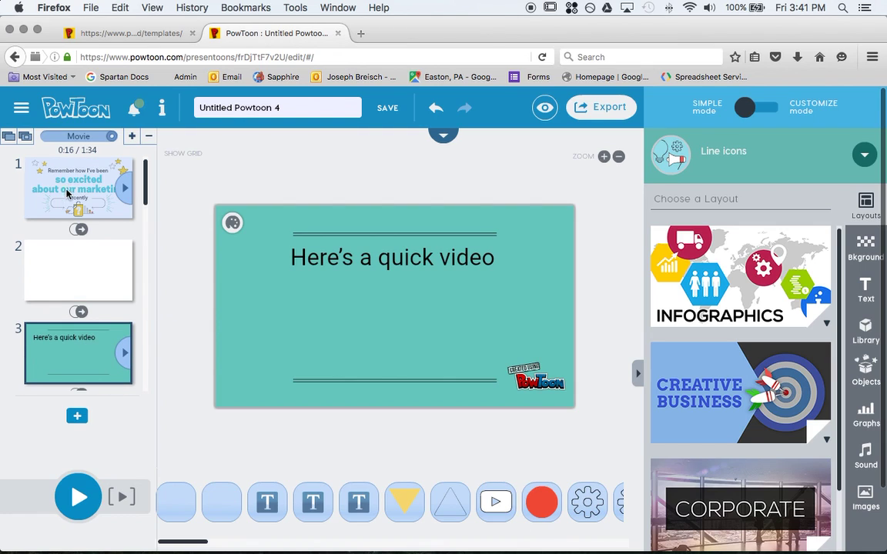
pyautogui.click(41, 169)
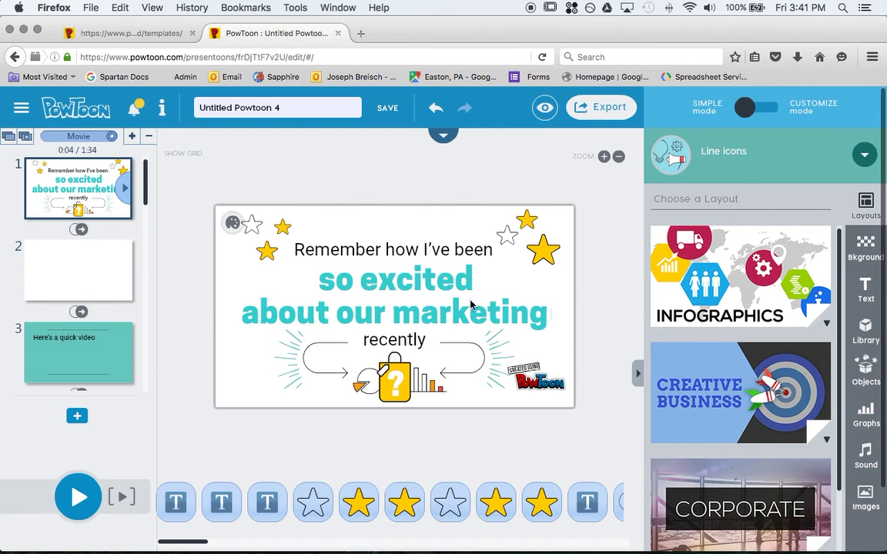
pyautogui.scroll(-1, 462, 339)
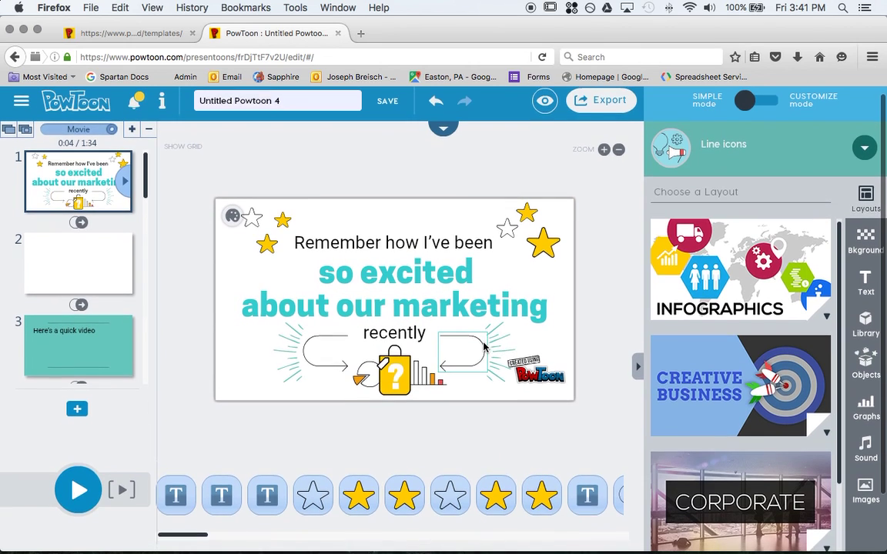
pyautogui.scroll(1, 487, 348)
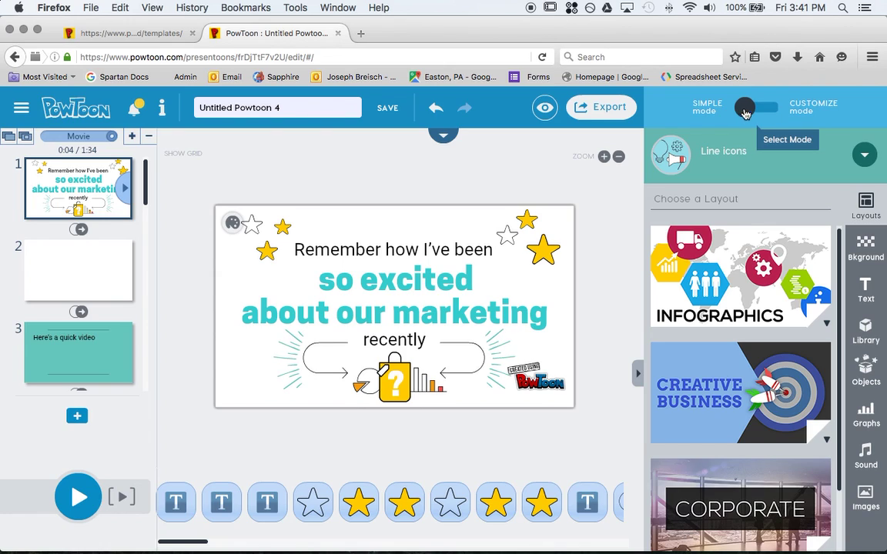
# - Switch to Customize mode and select the 'Remember how I've been' text marker on the timeline
pyautogui.click(778, 113)
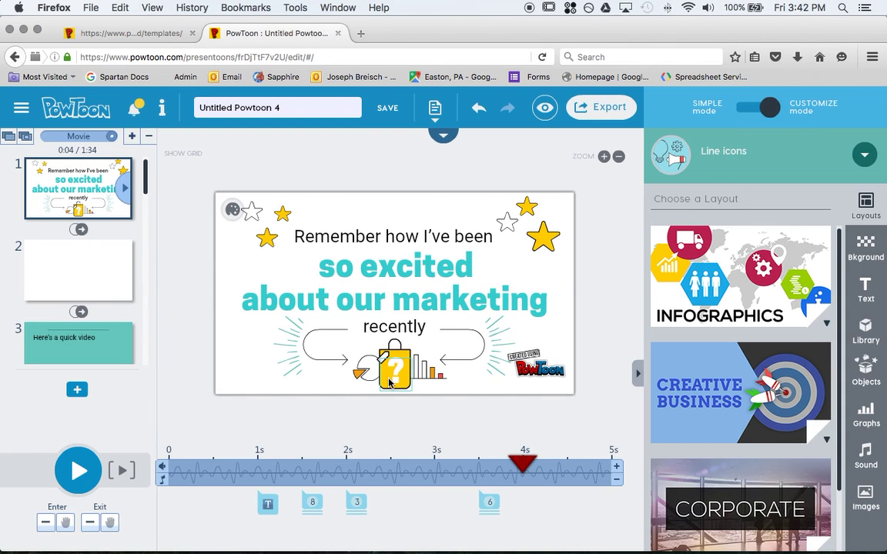
pyautogui.scroll(-1, 239, 427)
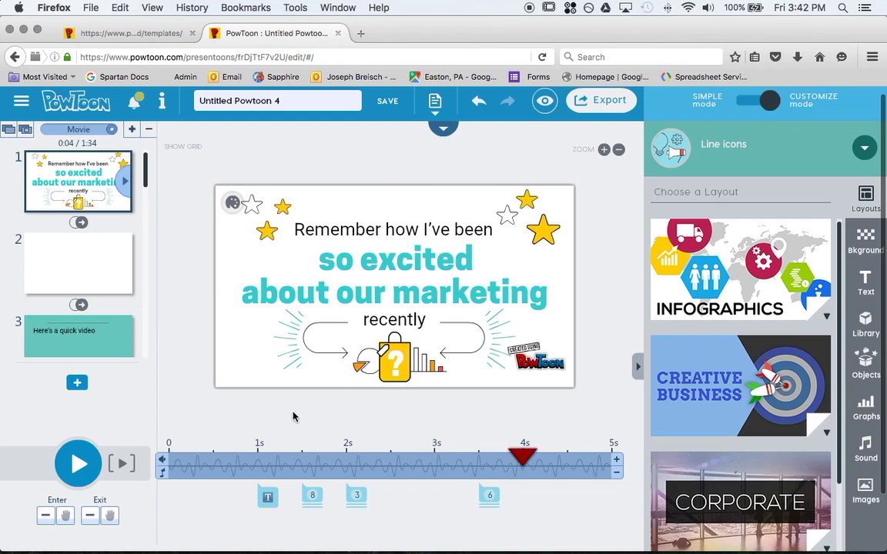
pyautogui.scroll(1, 266, 499)
pyautogui.click(266, 502)
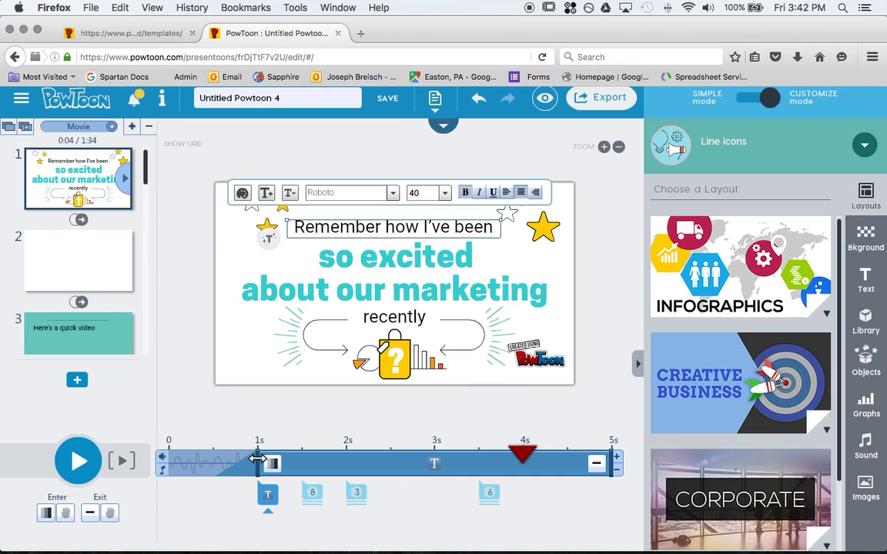
# - Move the text's entrance to about 0.5 s and its exit to about 3.5 s, then reselect it
pyautogui.moveTo(257, 460); pyautogui.dragTo(221, 460)
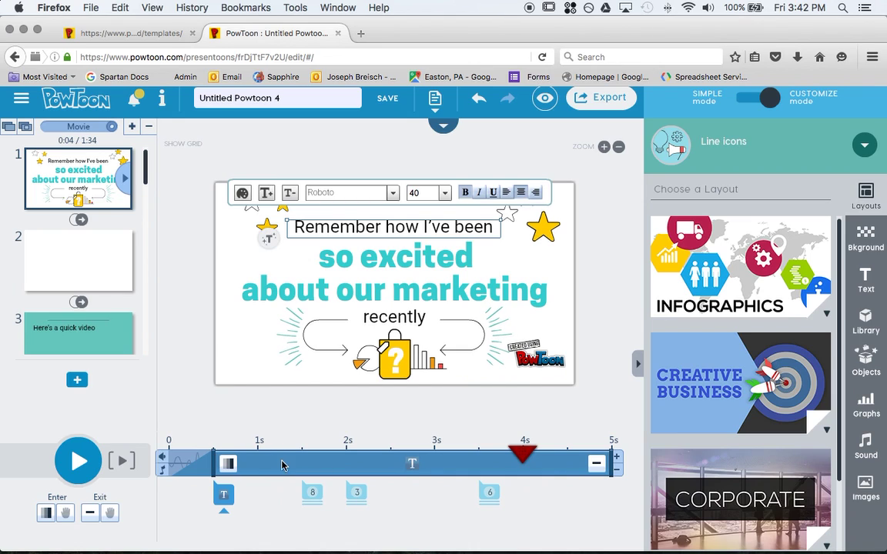
pyautogui.moveTo(604, 467); pyautogui.dragTo(516, 464)
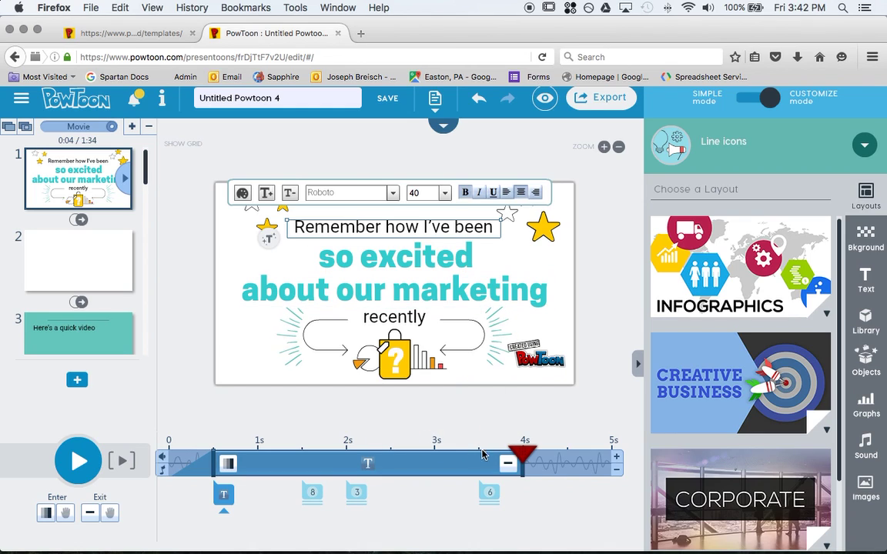
pyautogui.moveTo(524, 456)
pyautogui.mouseDown()
pyautogui.moveTo(169, 460)
pyautogui.moveTo(537, 455)
pyautogui.moveTo(502, 458)
pyautogui.moveTo(519, 457)
pyautogui.moveTo(520, 468)
pyautogui.moveTo(486, 468)
pyautogui.moveTo(462, 453)
pyautogui.moveTo(422, 454)
pyautogui.moveTo(521, 456)
pyautogui.mouseUp()
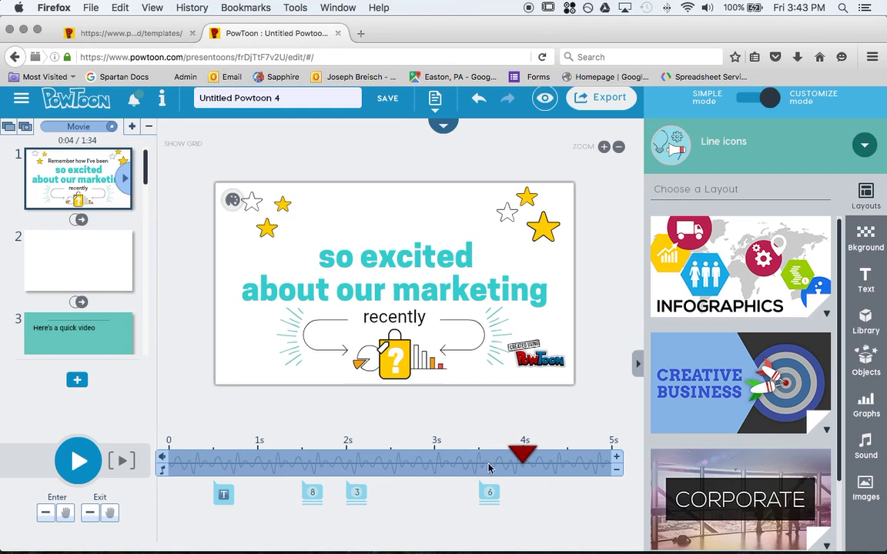
pyautogui.click(227, 496)
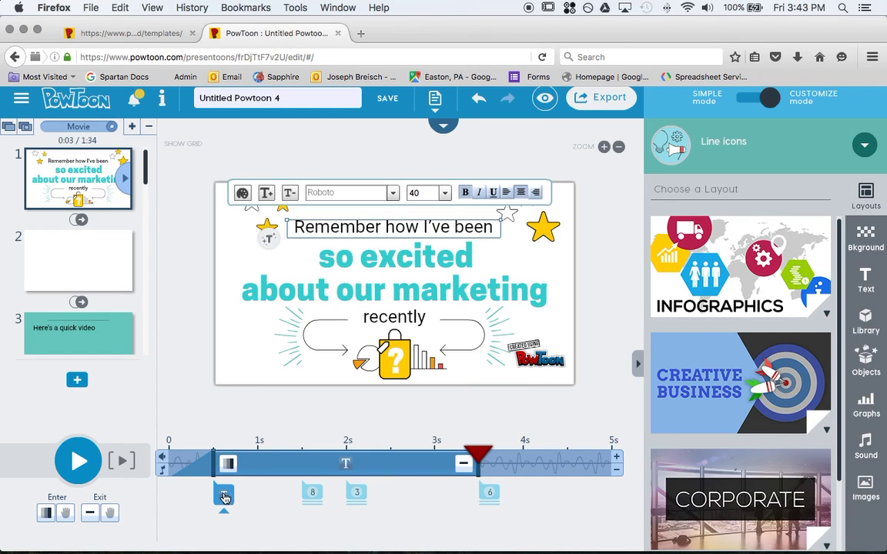
# - Change the 'Remember how I've been' entrance effect from Fade to Up
pyautogui.moveTo(315, 499)
pyautogui.click(228, 468)
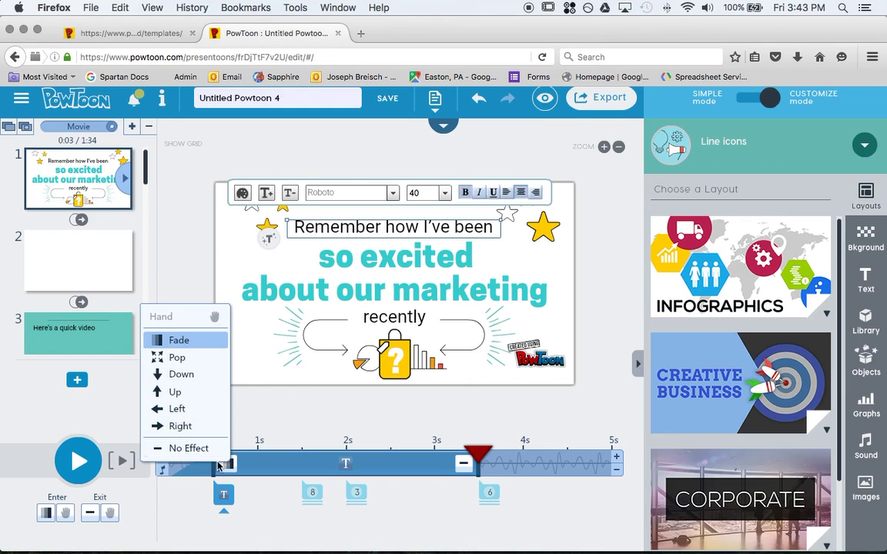
pyautogui.click(178, 392)
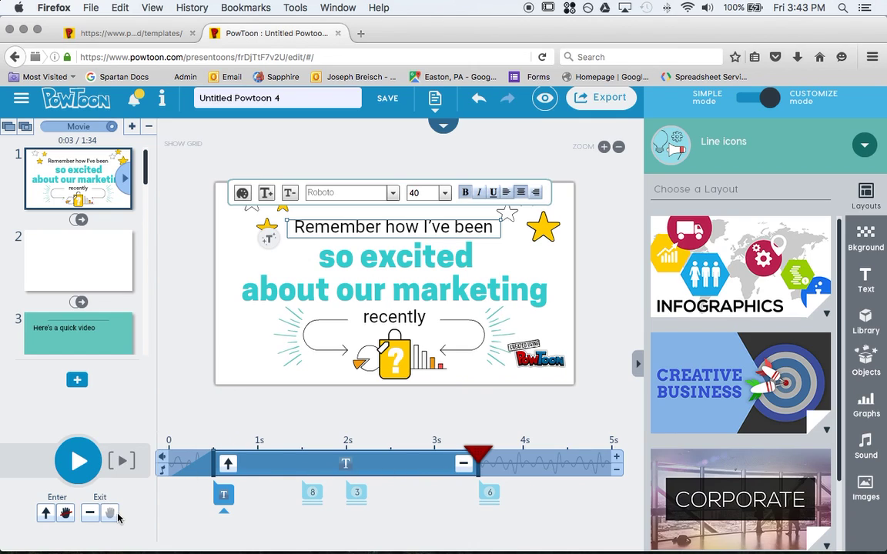
# - Turn on the entrance hand for the text and scrub the preview from 0 to about 1 s
pyautogui.click(68, 515)
pyautogui.moveTo(480, 457); pyautogui.dragTo(214, 451)
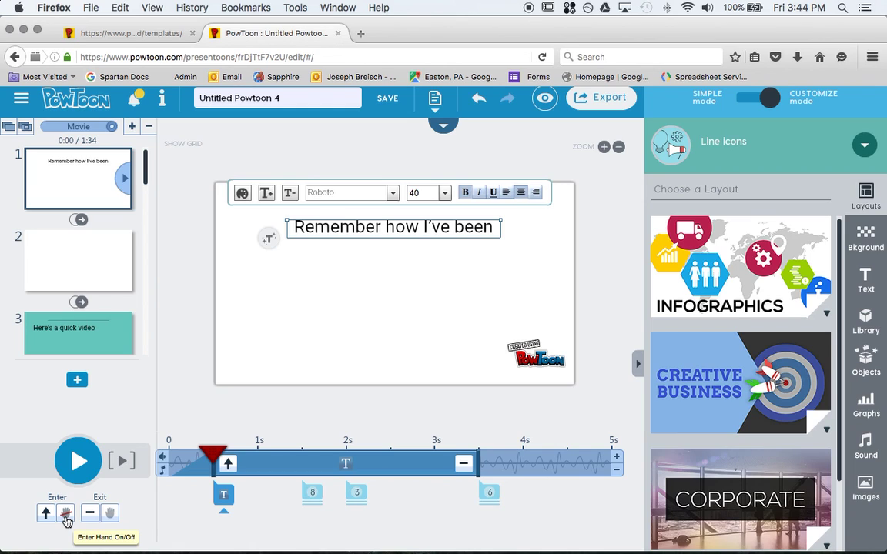
pyautogui.click(66, 514)
pyautogui.moveTo(214, 455); pyautogui.dragTo(257, 460)
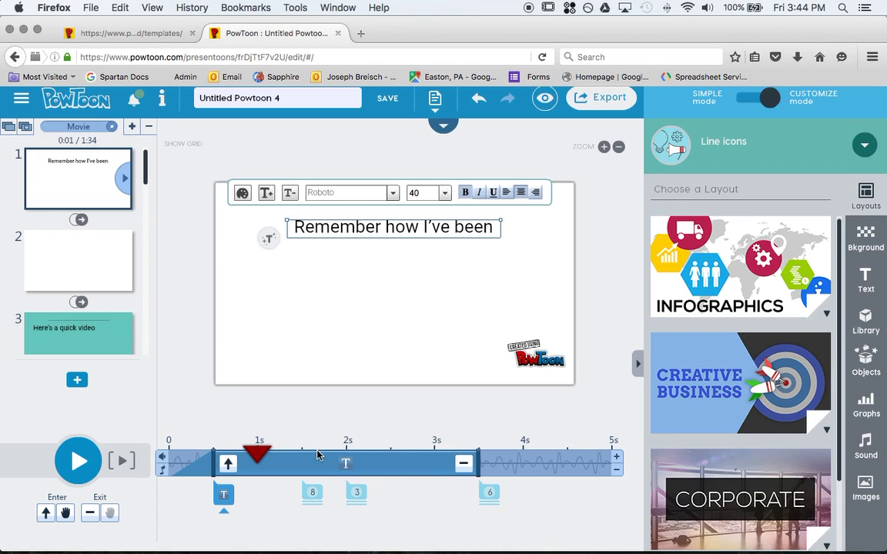
# - Move the title text group's entrance earlier to about 1.2 s
pyautogui.click(314, 497)
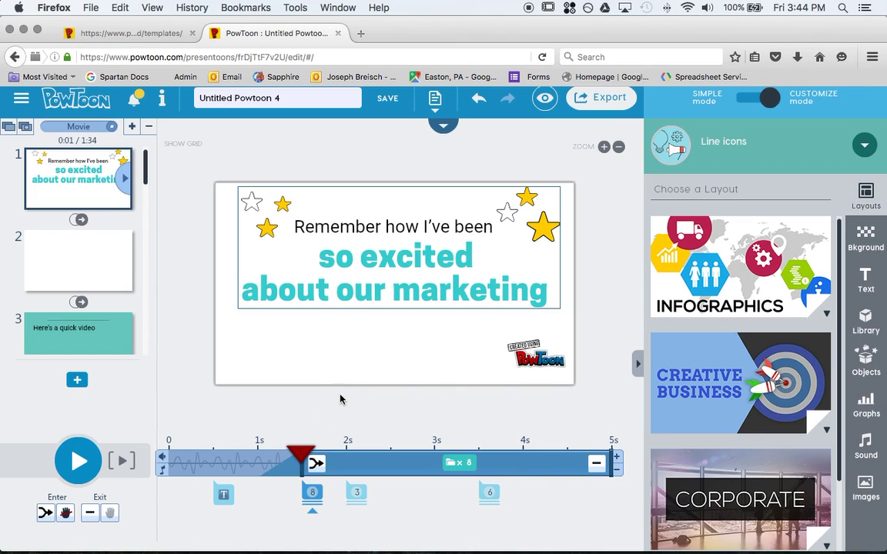
pyautogui.moveTo(312, 499)
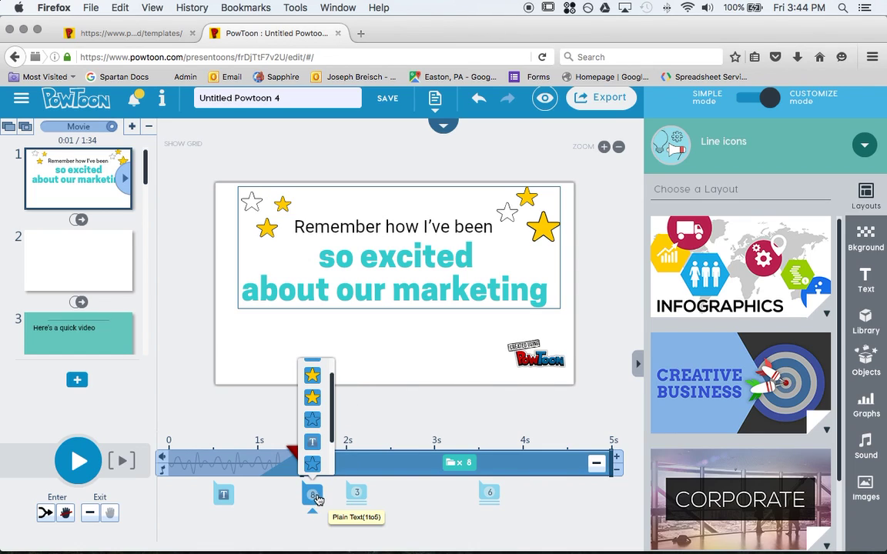
pyautogui.click(362, 420)
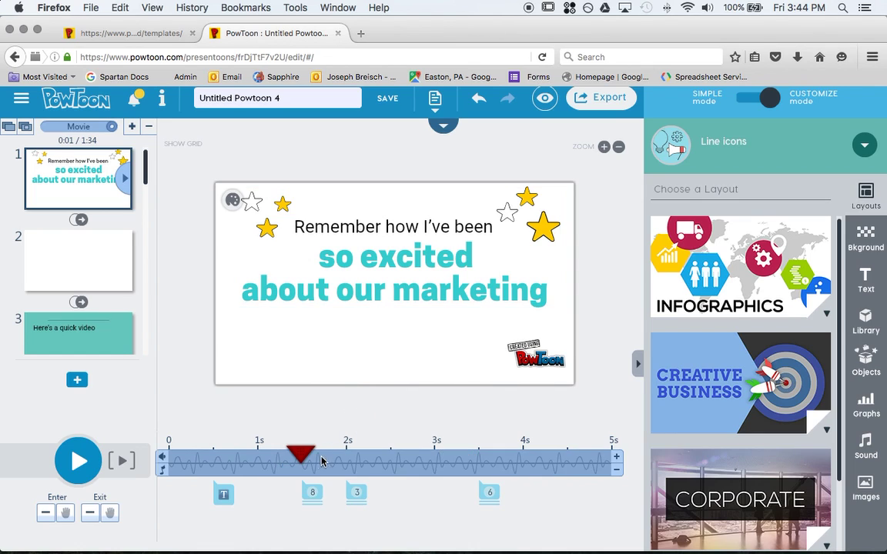
pyautogui.click(311, 499)
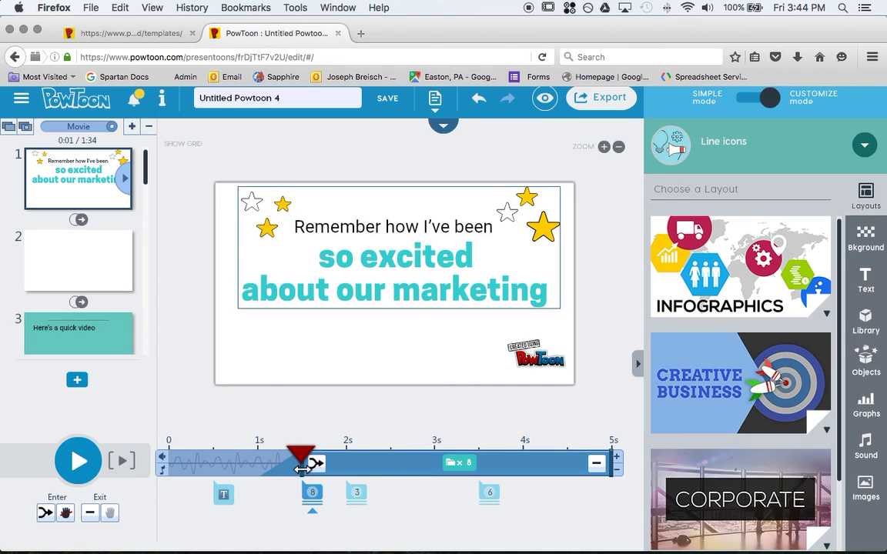
pyautogui.moveTo(301, 469); pyautogui.dragTo(270, 463)
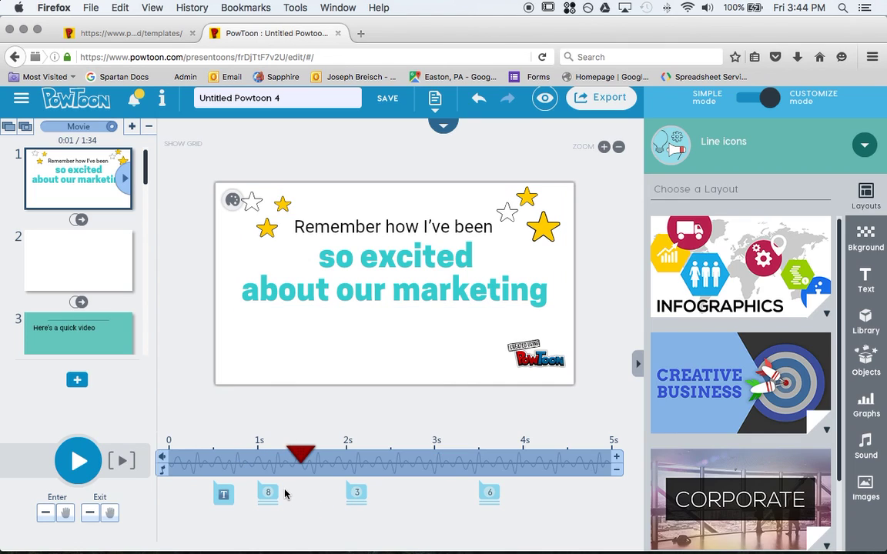
# - Delay the small yellow star's entrance to about 1.4 s and lengthen slide 1 by two seconds
pyautogui.moveTo(271, 492)
pyautogui.click(270, 417)
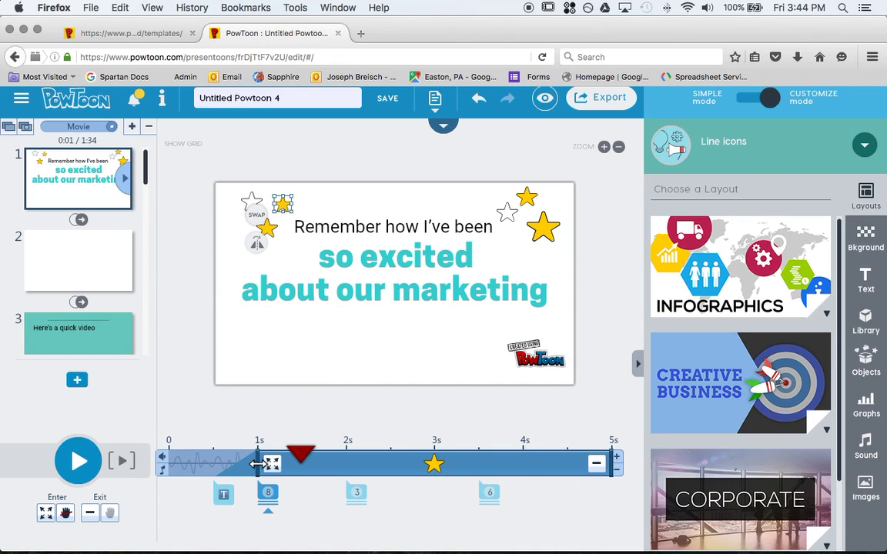
pyautogui.moveTo(256, 464); pyautogui.dragTo(287, 464)
pyautogui.moveTo(268, 493)
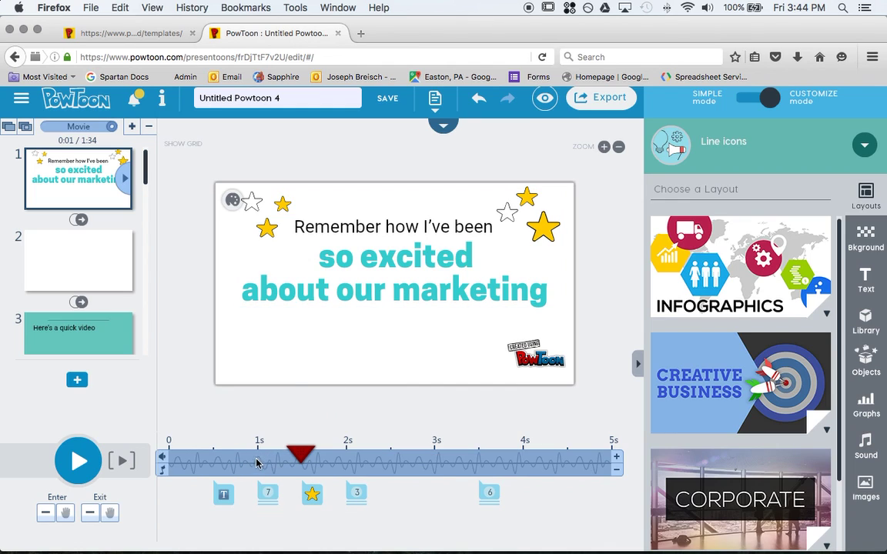
pyautogui.click(312, 496)
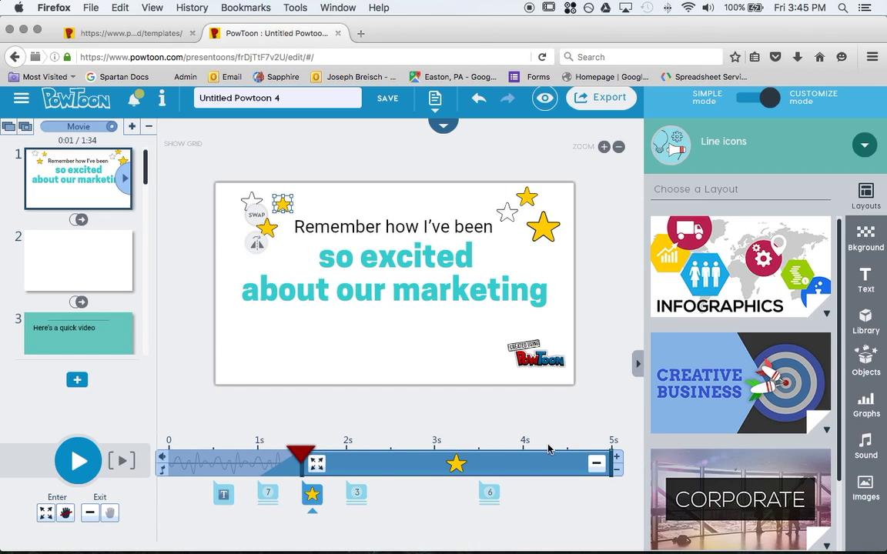
pyautogui.click(620, 461)
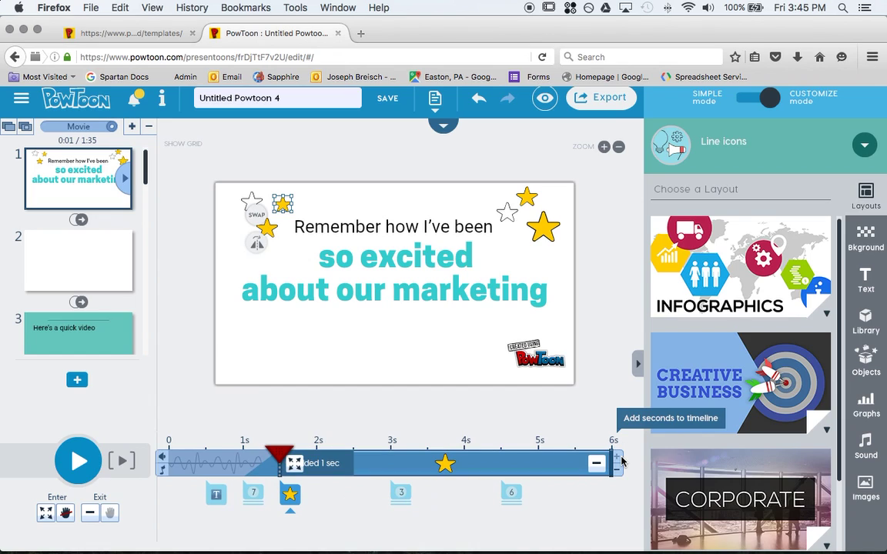
pyautogui.click(621, 461)
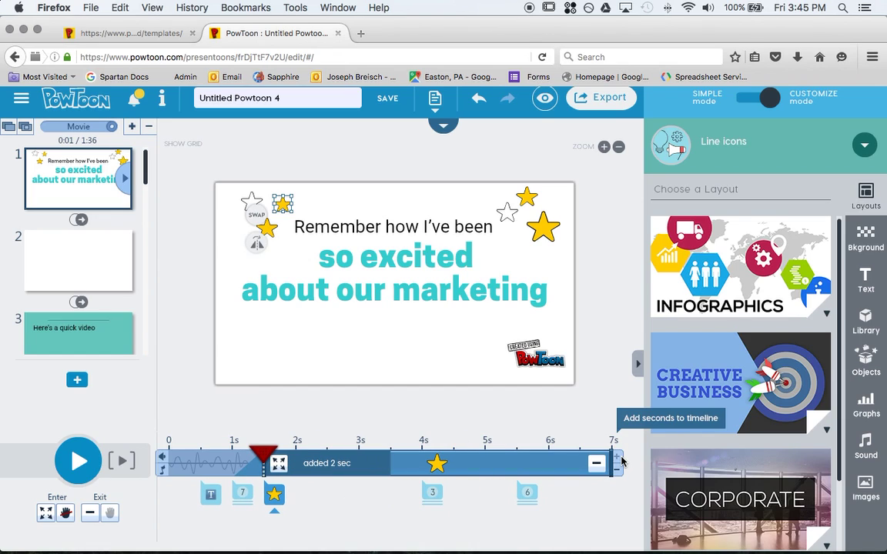
pyautogui.click(164, 473)
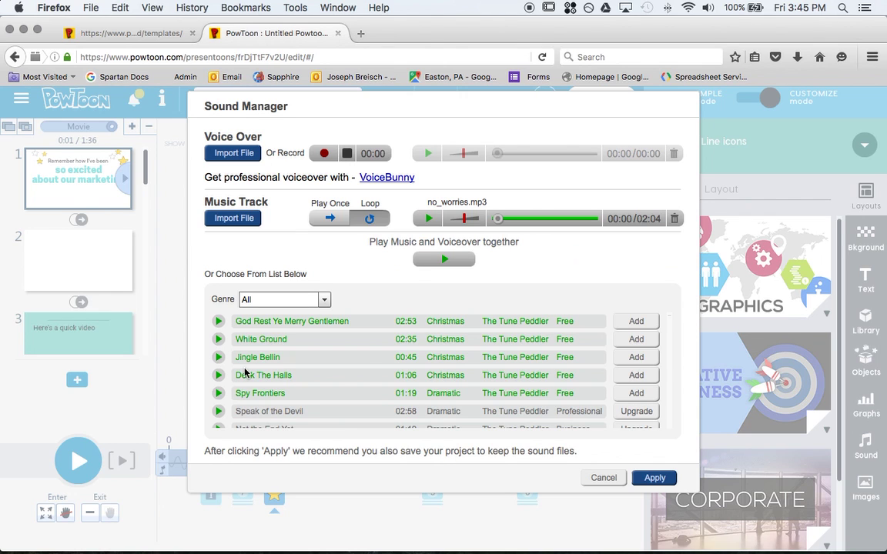
pyautogui.scroll(-1, 262, 169)
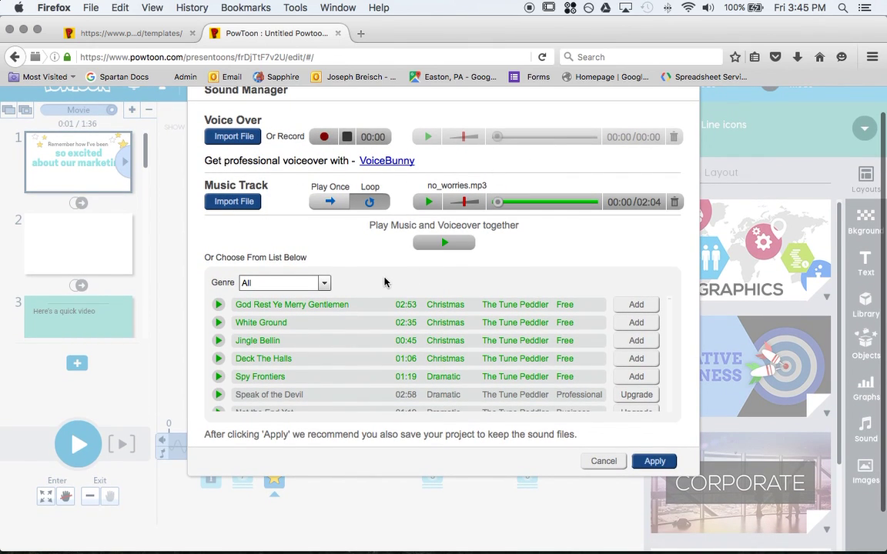
pyautogui.scroll(1, 669, 380)
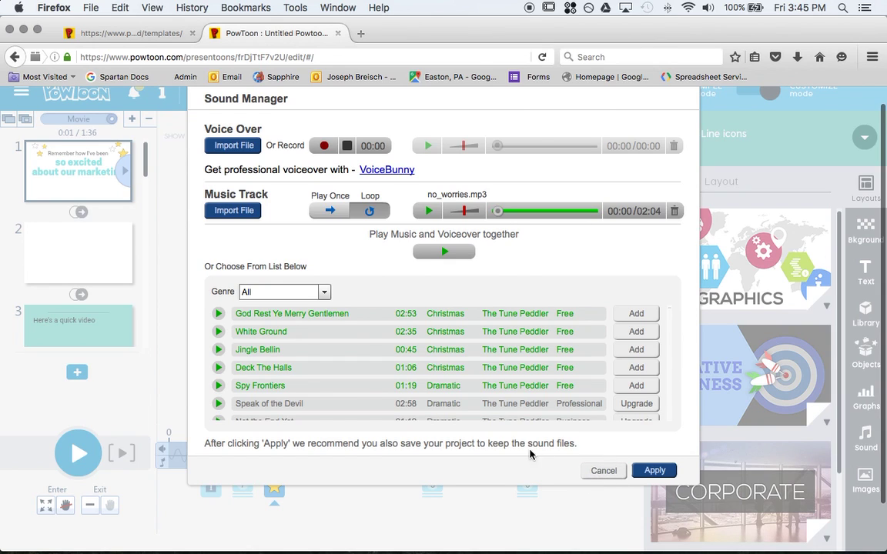
pyautogui.click(604, 470)
pyautogui.scroll(1, 301, 393)
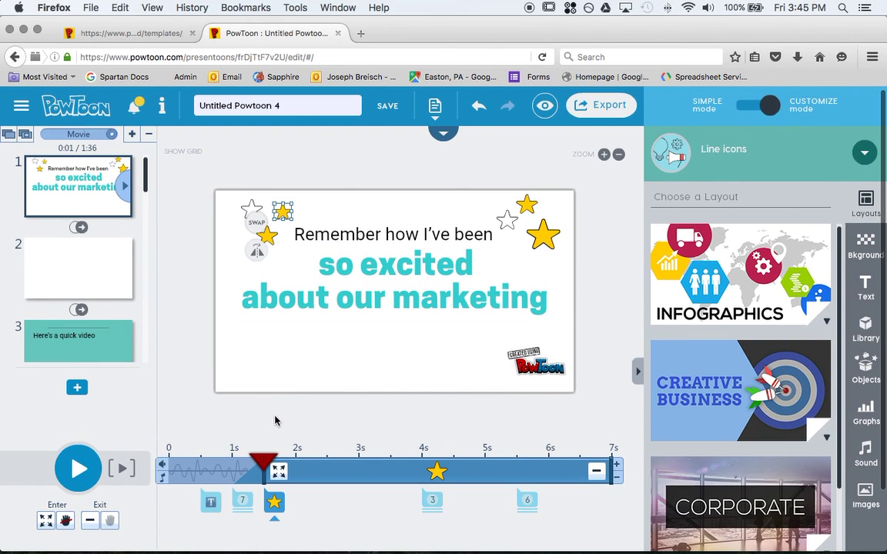
# - Apply the purple-orange bokeh animated background to the empty slide 2
pyautogui.click(67, 266)
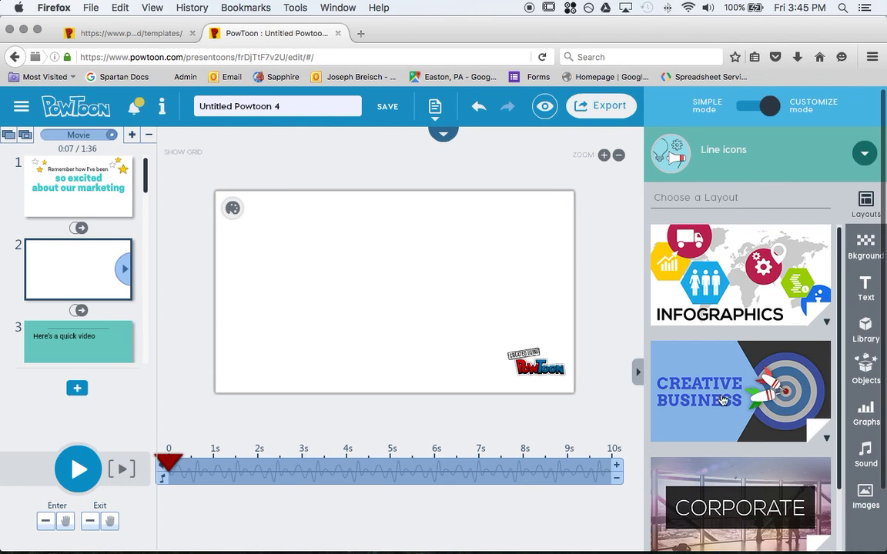
pyautogui.scroll(-3, 718, 394)
pyautogui.scroll(-3, 718, 394)
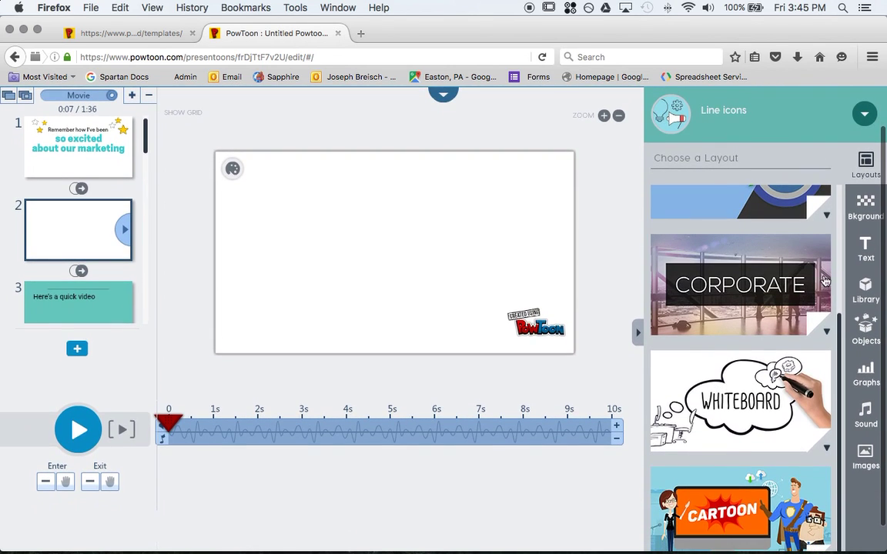
pyautogui.click(868, 247)
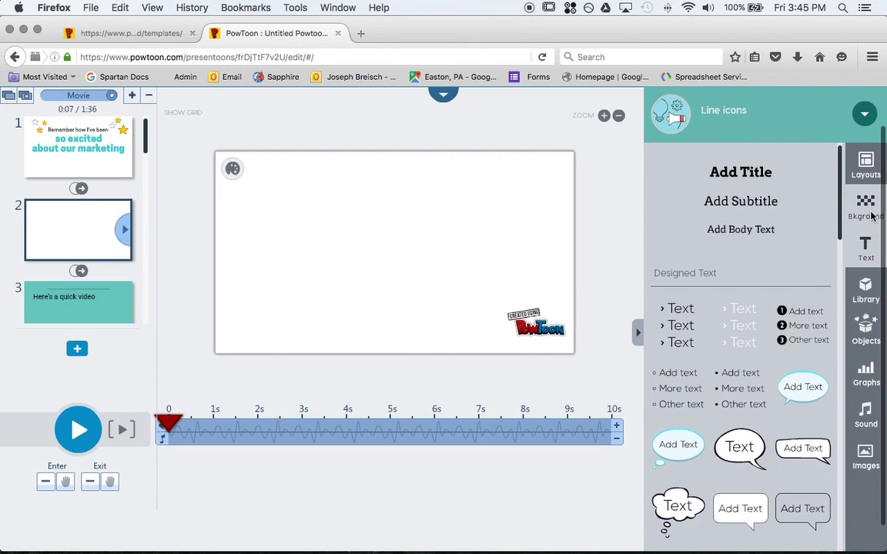
pyautogui.click(866, 206)
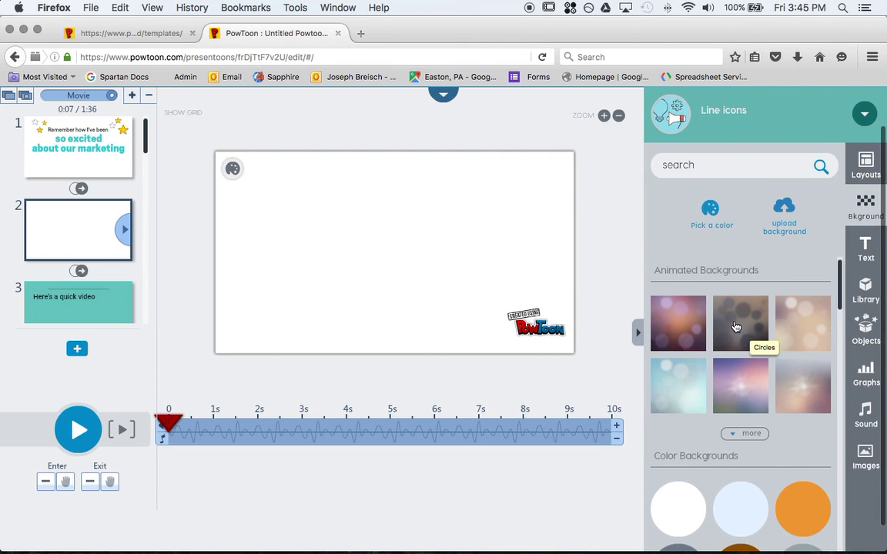
pyautogui.click(679, 331)
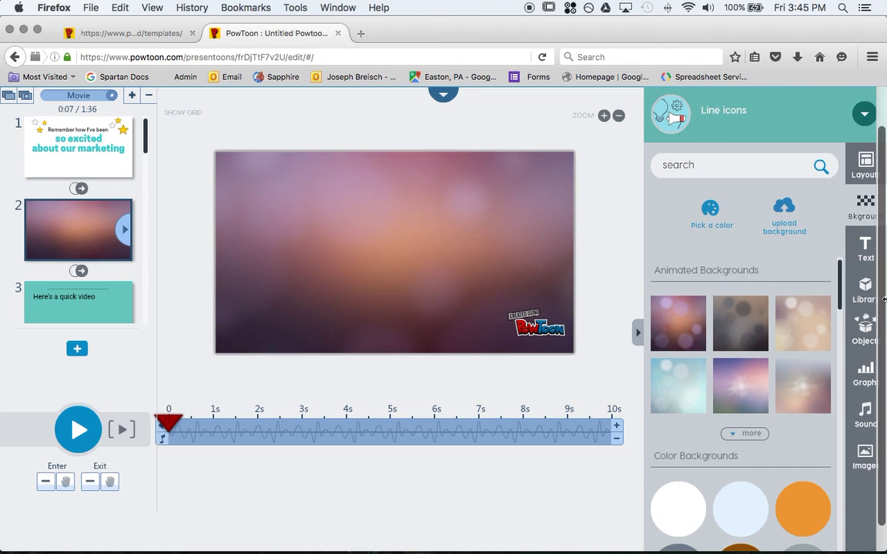
pyautogui.click(865, 245)
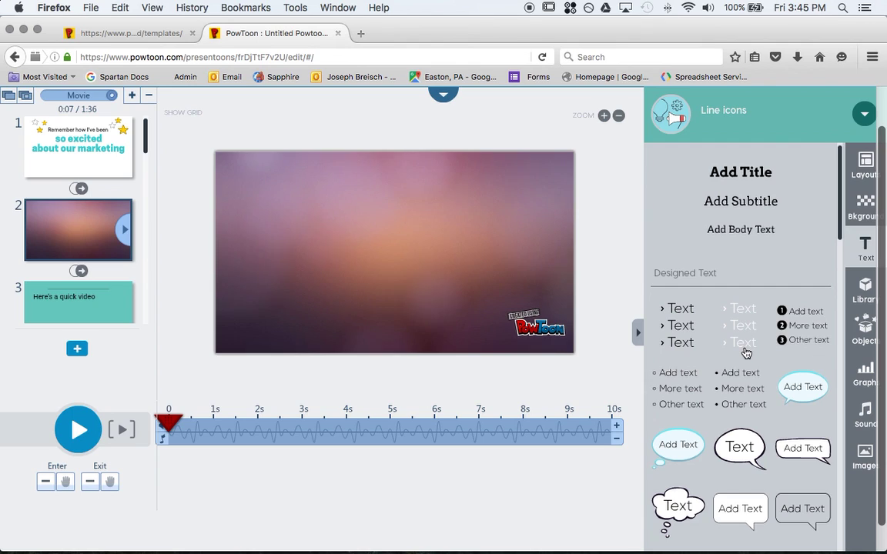
# - Drop the five-item bulleted 'Add text' list from the Text panel onto slide 2
pyautogui.moveTo(745, 378); pyautogui.dragTo(359, 269)
pyautogui.doubleClick(328, 261)
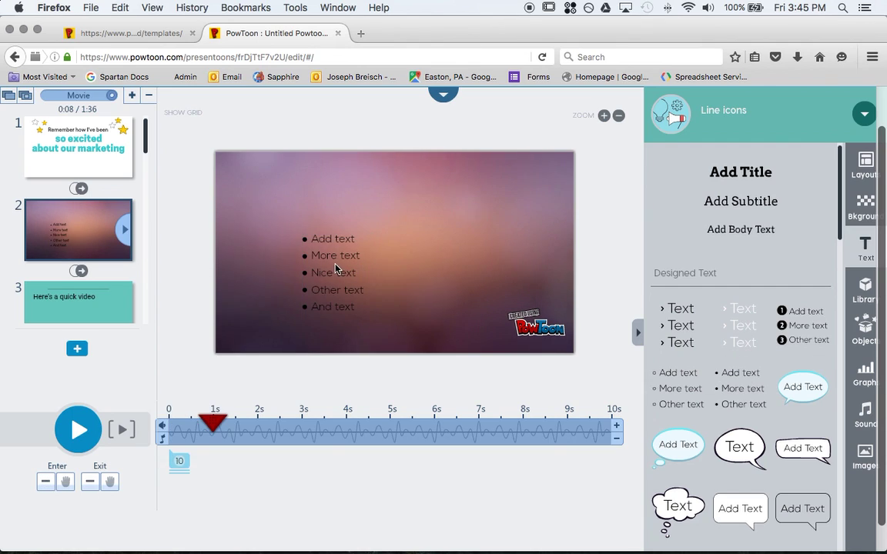
pyautogui.click(329, 262)
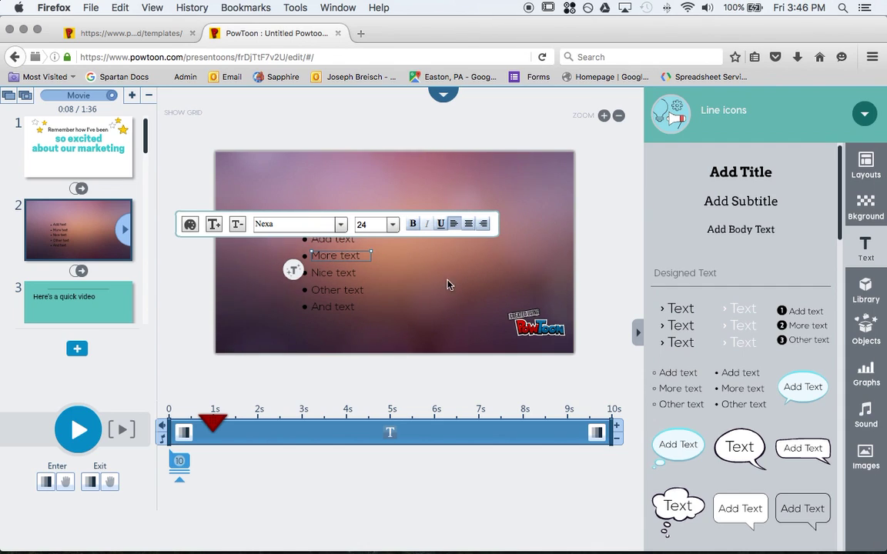
# - Retype the first bullet so it reads 'blah' instead of 'Add text'
pyautogui.click(328, 238)
pyautogui.doubleClick(347, 238)
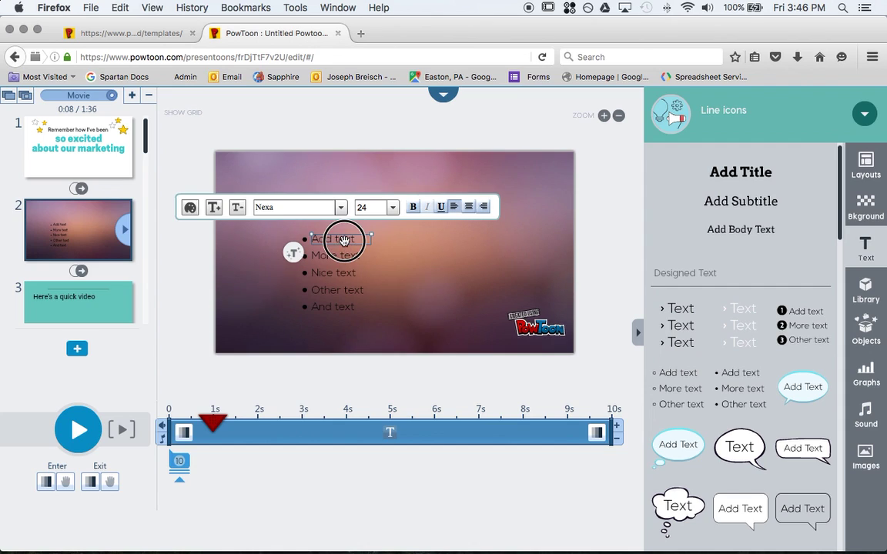
pyautogui.write('dsfgsdfg')
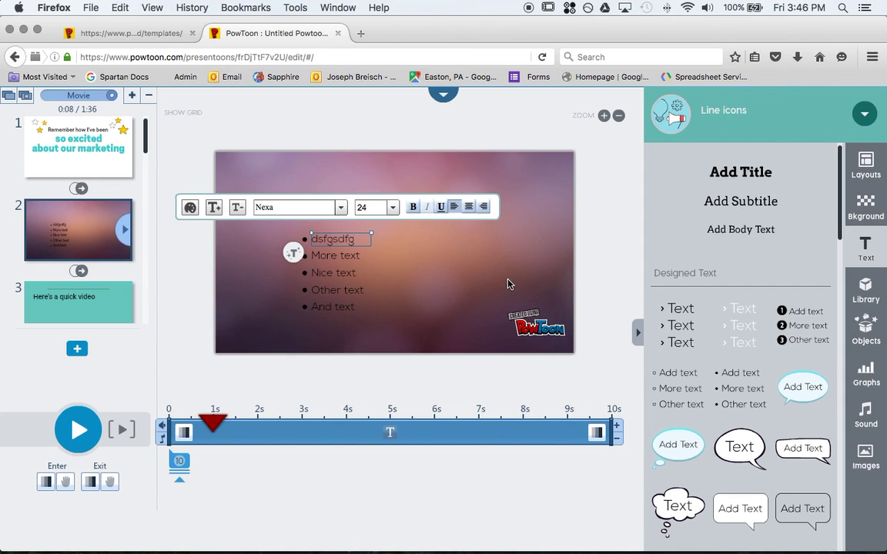
pyautogui.press('BackSpace')
pyautogui.press('BackSpace')
pyautogui.press('BackSpace')
pyautogui.press('BackSpace')
pyautogui.press('BackSpace')
pyautogui.press('BackSpace')
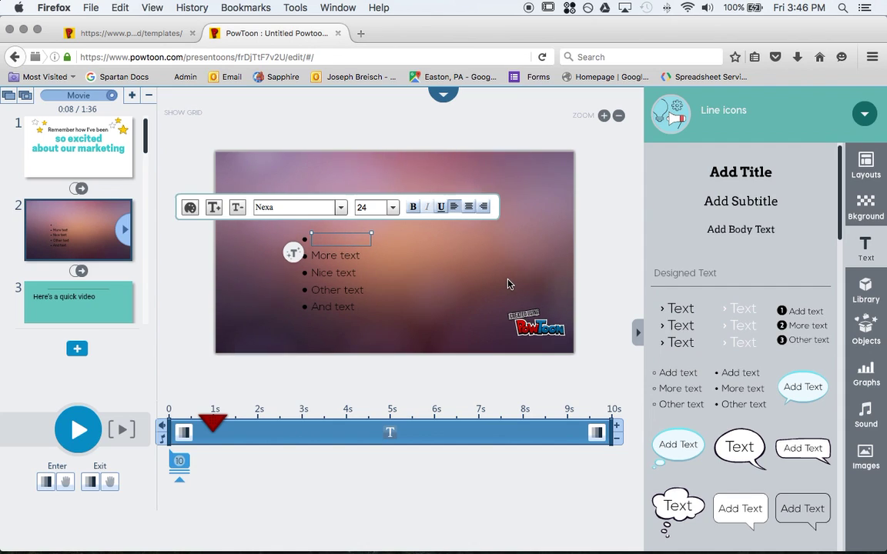
pyautogui.click(445, 285)
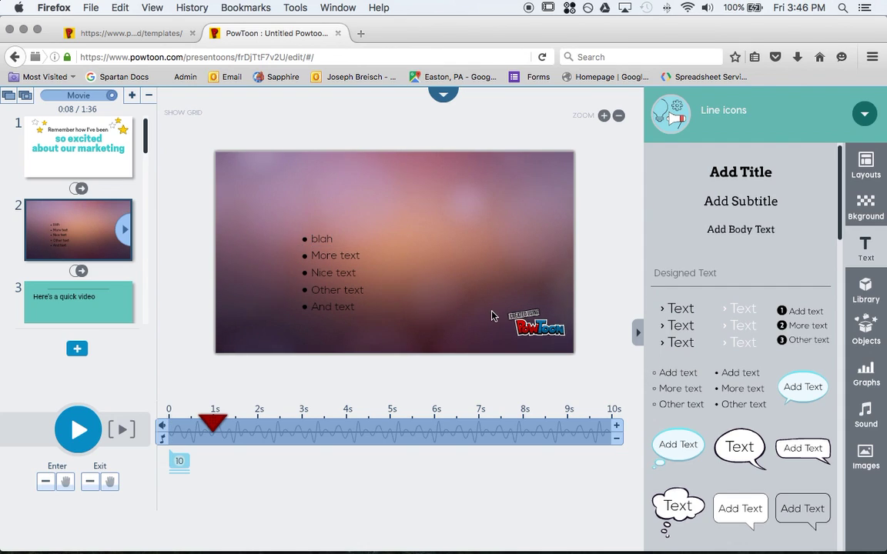
# - Place the Technology monitor icon beside the bulleted list, then expand the Money icon collection
pyautogui.click(866, 288)
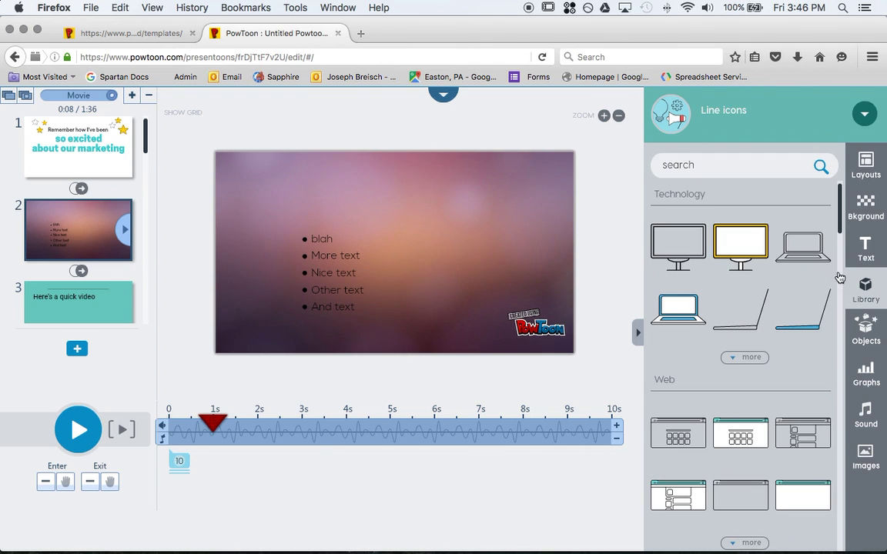
pyautogui.moveTo(746, 245); pyautogui.dragTo(445, 239)
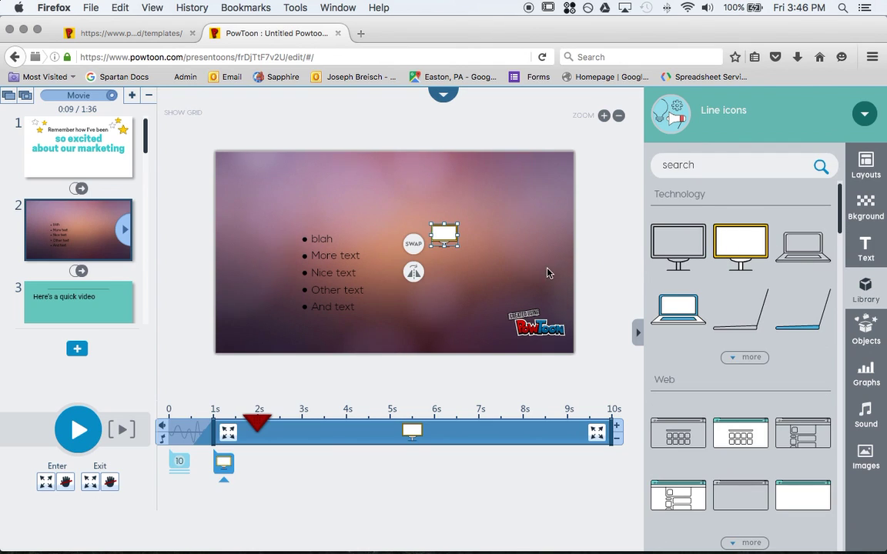
pyautogui.scroll(-10, 728, 351)
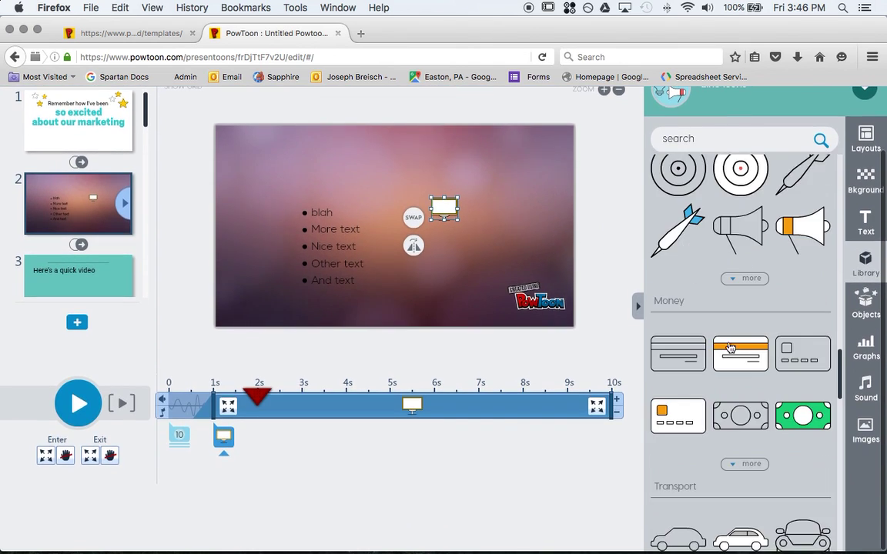
pyautogui.click(745, 463)
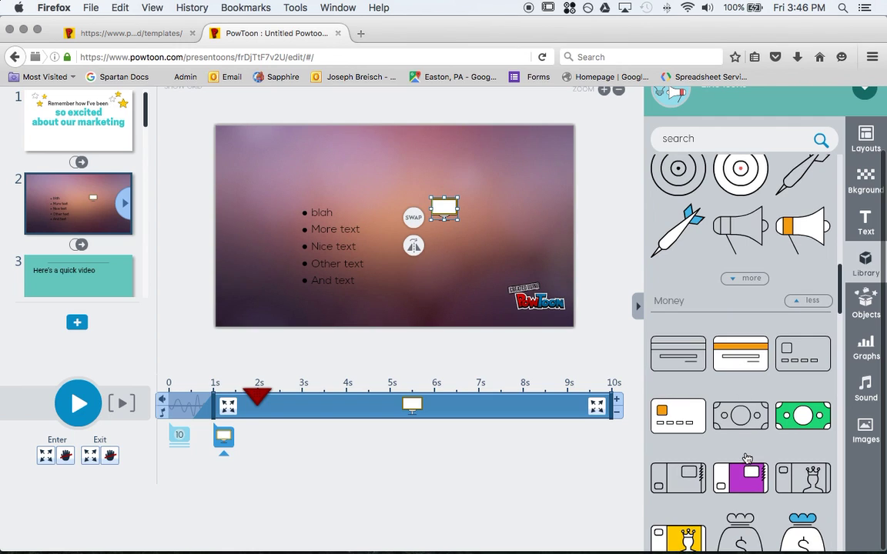
pyautogui.scroll(-12, 716, 396)
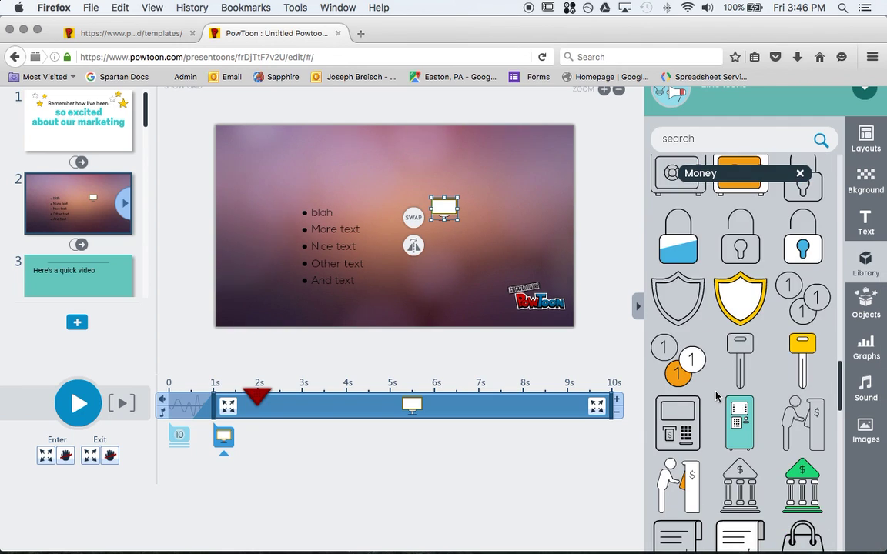
pyautogui.scroll(-5, 716, 397)
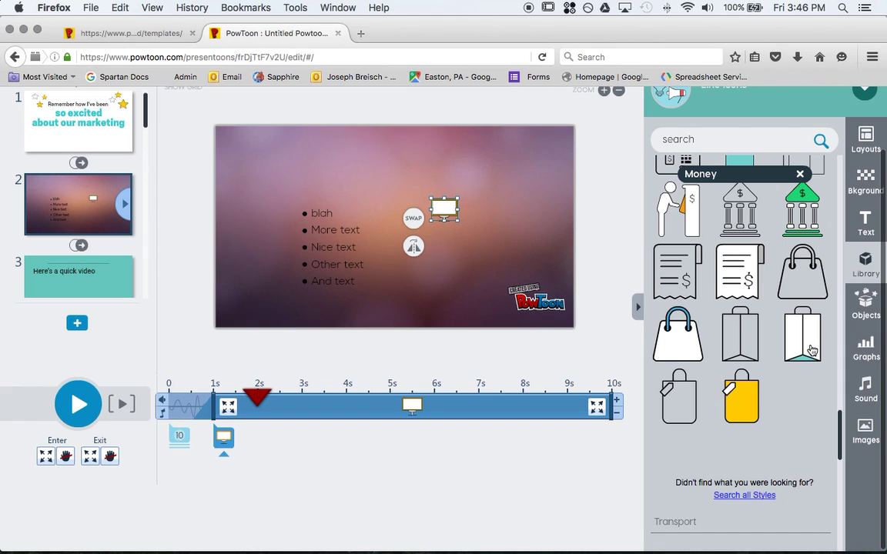
# - Show the full set of arrow shapes in the Objects library
pyautogui.click(866, 310)
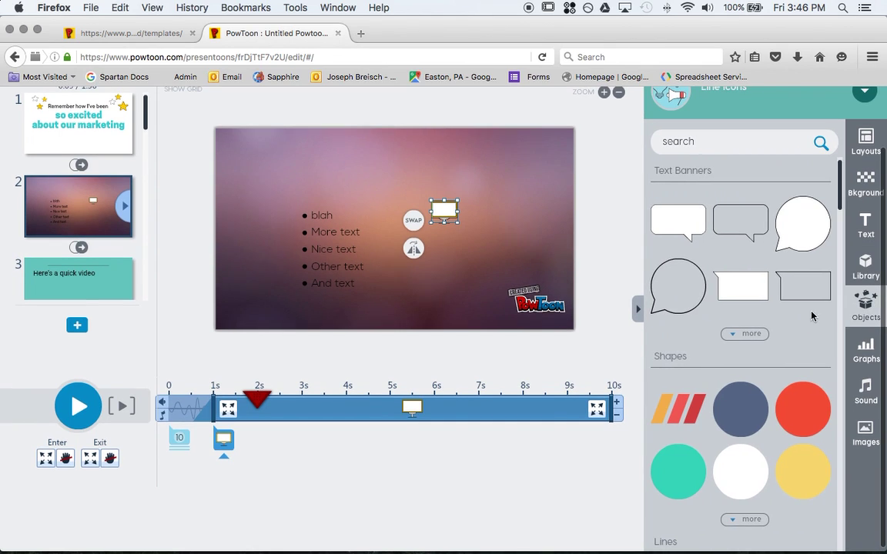
pyautogui.scroll(-5, 764, 311)
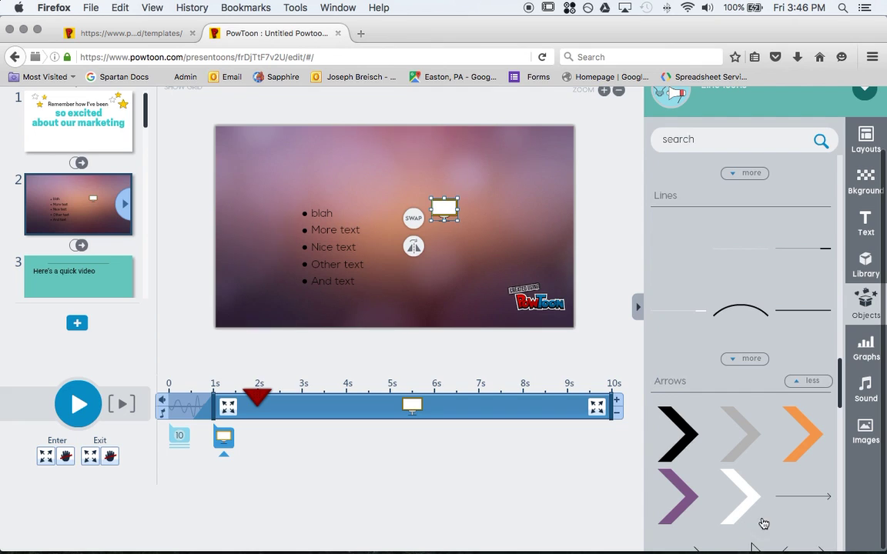
pyautogui.click(752, 545)
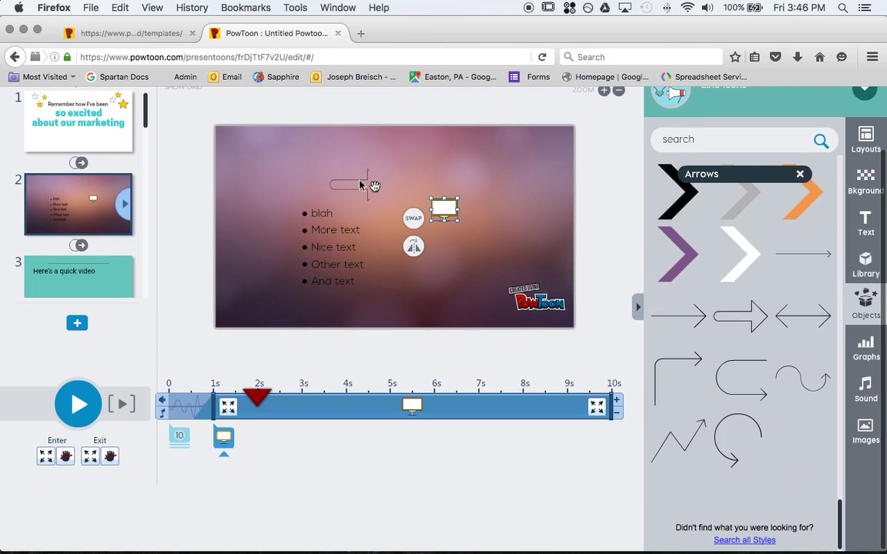
# - Browse the Graphs and Sound options, ending on the image upload and device image-holder choices
pyautogui.click(866, 346)
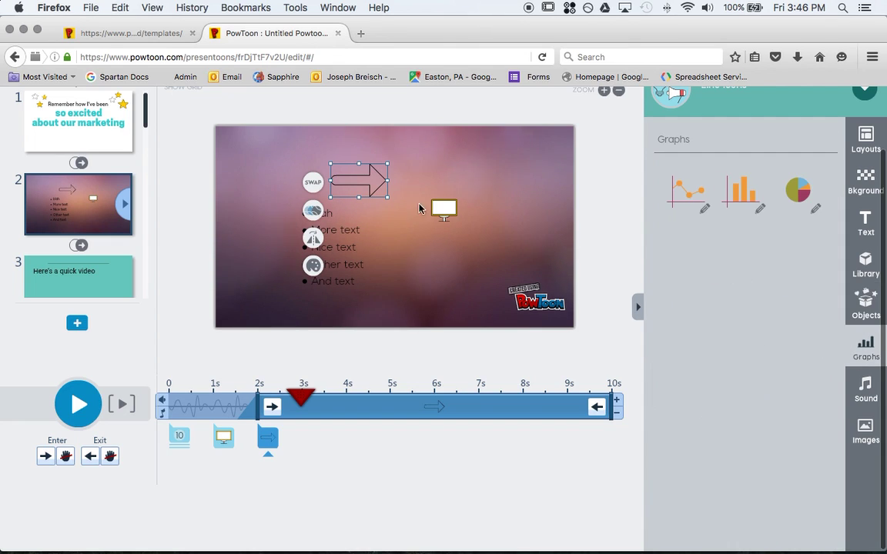
pyautogui.click(865, 389)
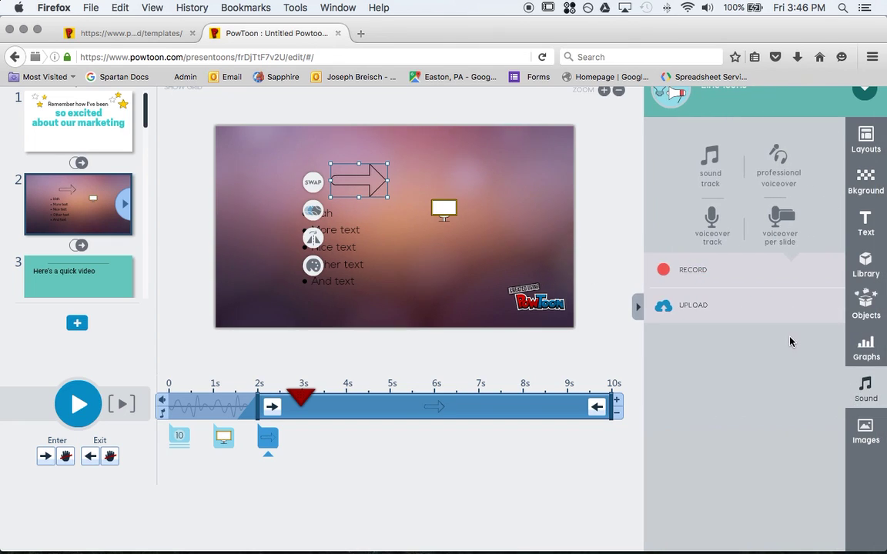
pyautogui.scroll(1, 741, 300)
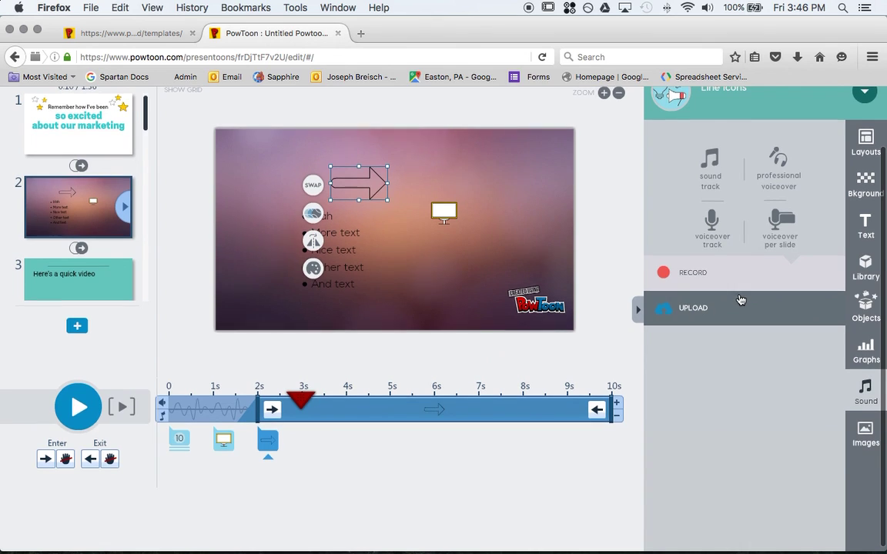
pyautogui.scroll(2, 741, 300)
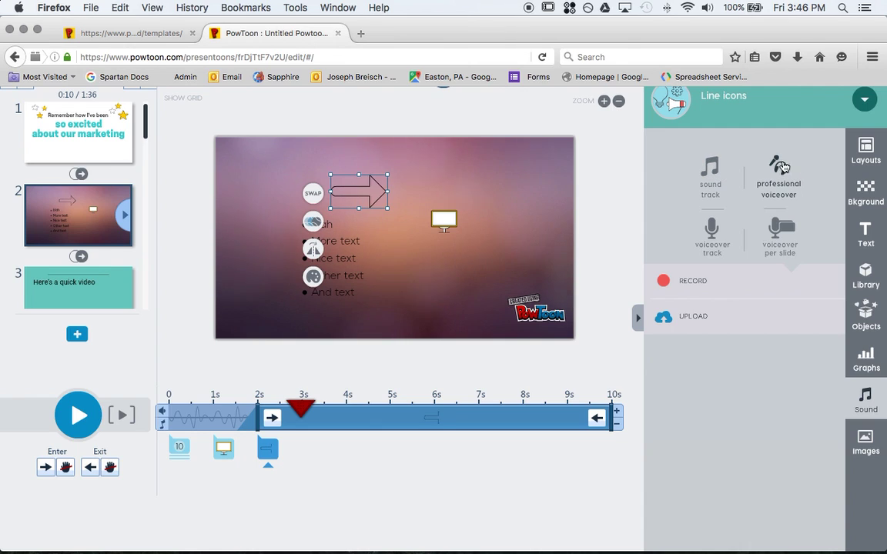
pyautogui.scroll(-1, 677, 289)
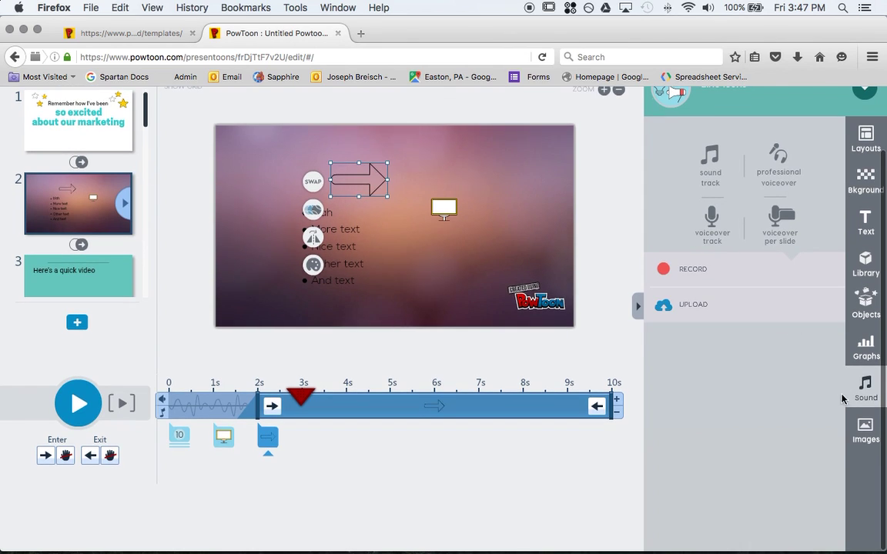
pyautogui.click(868, 431)
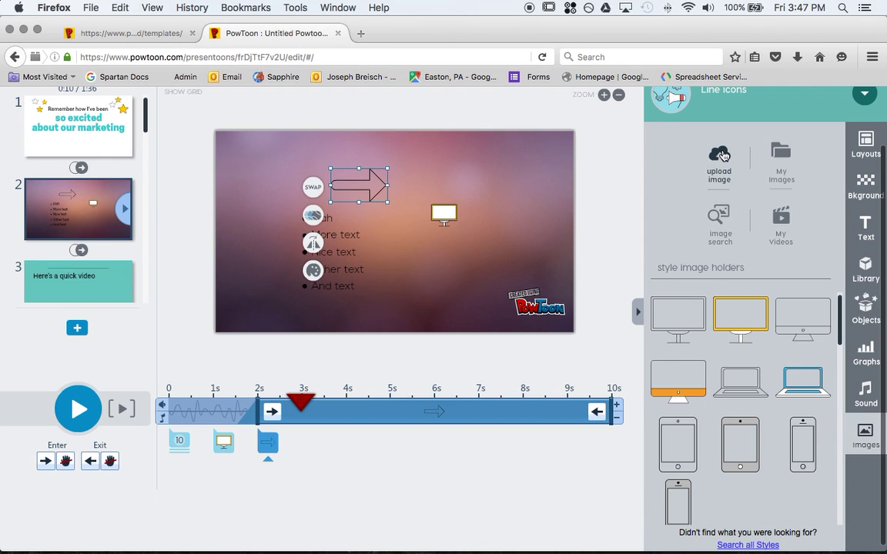
pyautogui.scroll(1, 715, 180)
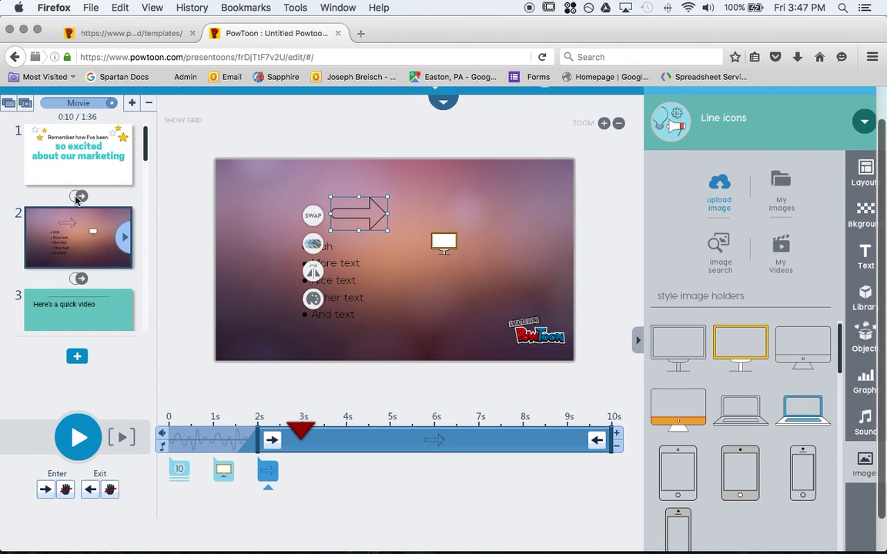
pyautogui.scroll(-5, 67, 188)
pyautogui.scroll(8, 67, 188)
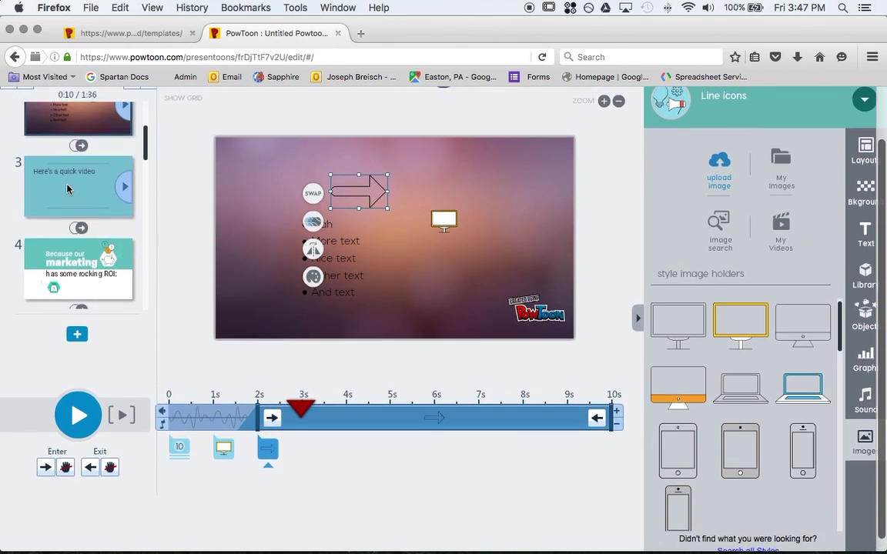
pyautogui.scroll(2, 67, 188)
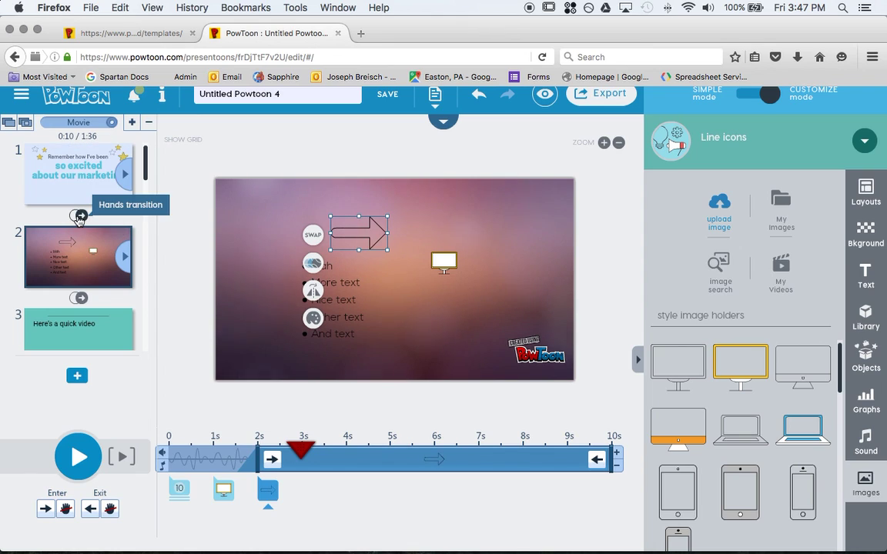
# - Change slide 1's transition to Fan Up and slide 2's from Slide Up to Swipe
pyautogui.click(80, 218)
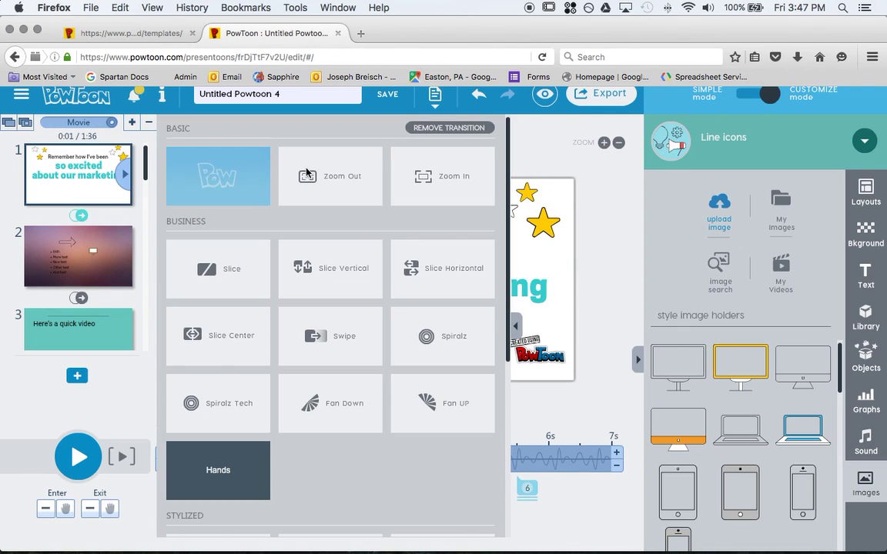
pyautogui.click(433, 403)
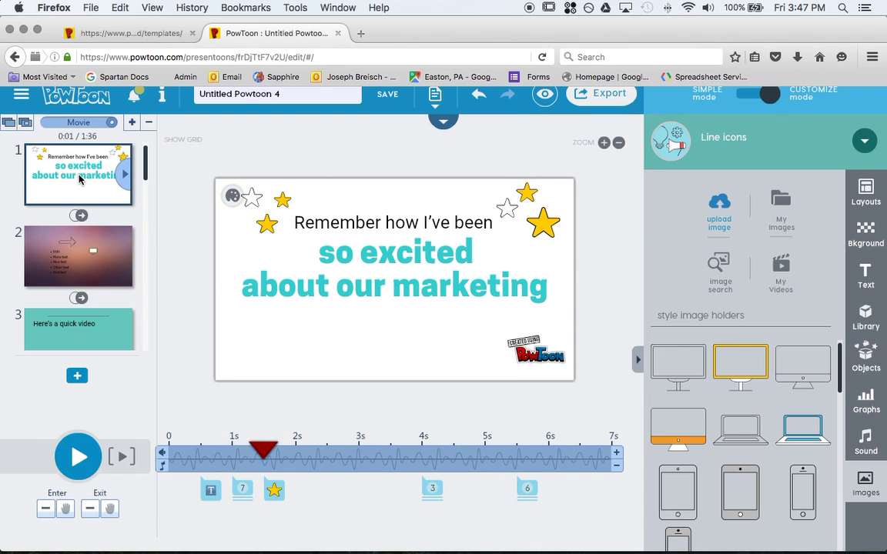
pyautogui.click(81, 299)
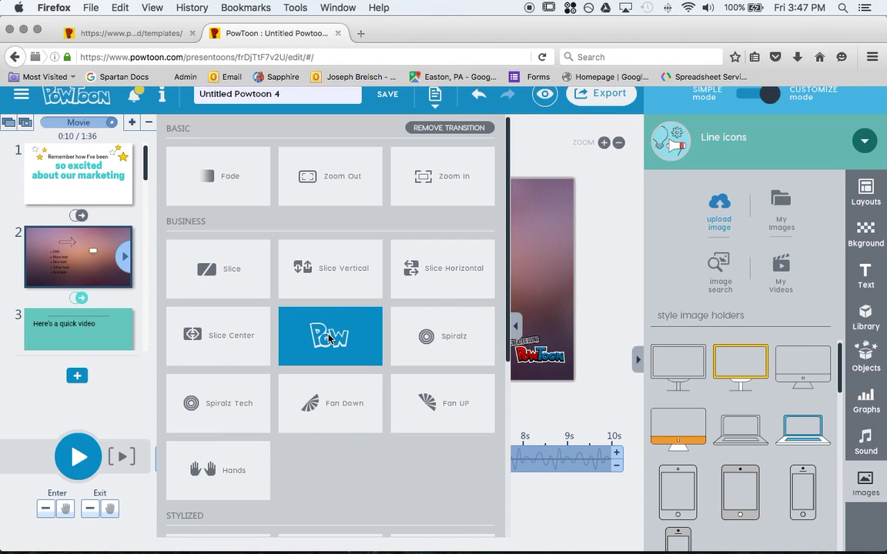
pyautogui.click(332, 339)
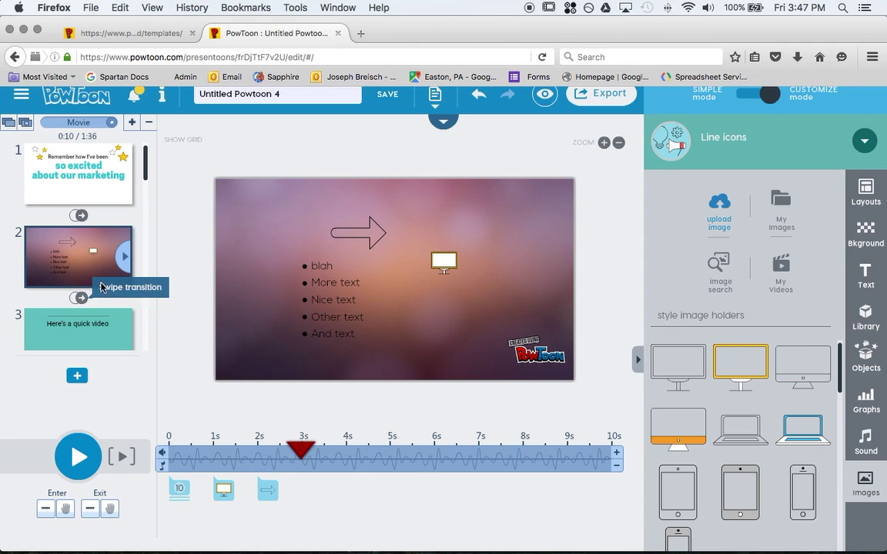
# - Replace the title 'Untitled Powtoon 4' with 'my project'
pyautogui.scroll(1, 298, 126)
pyautogui.click(291, 106)
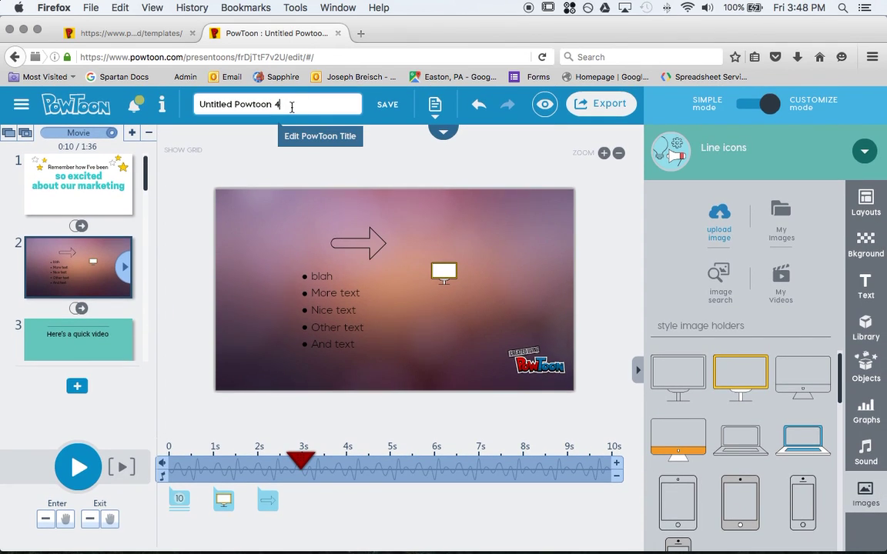
pyautogui.moveTo(291, 106); pyautogui.dragTo(195, 107)
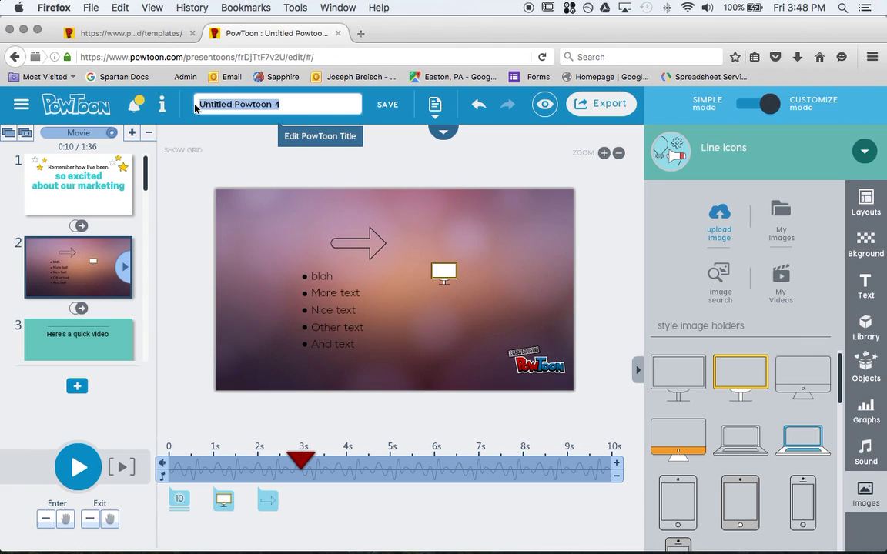
pyautogui.write('my pro')
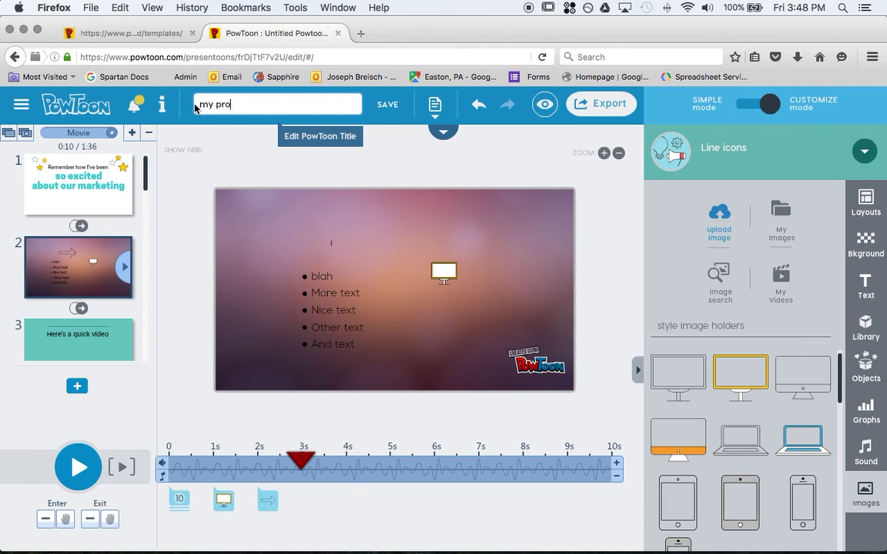
pyautogui.write('e')
pyautogui.write('ect')
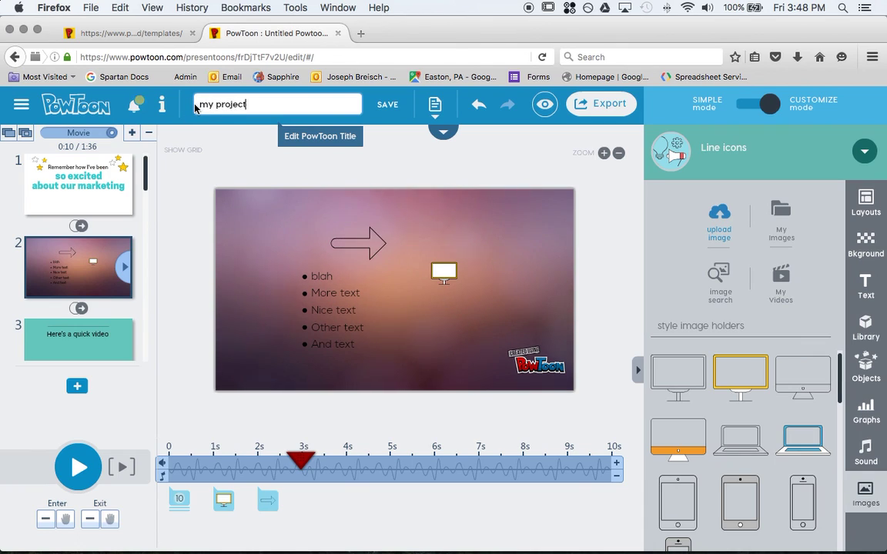
pyautogui.click(379, 111)
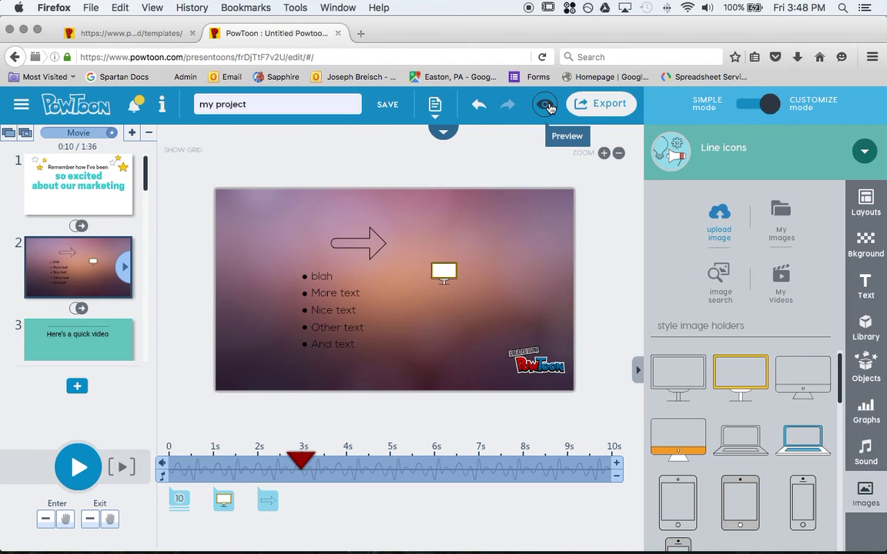
# - Preview the project as a slideshow with autoplay off and advance to slide 2
pyautogui.click(546, 104)
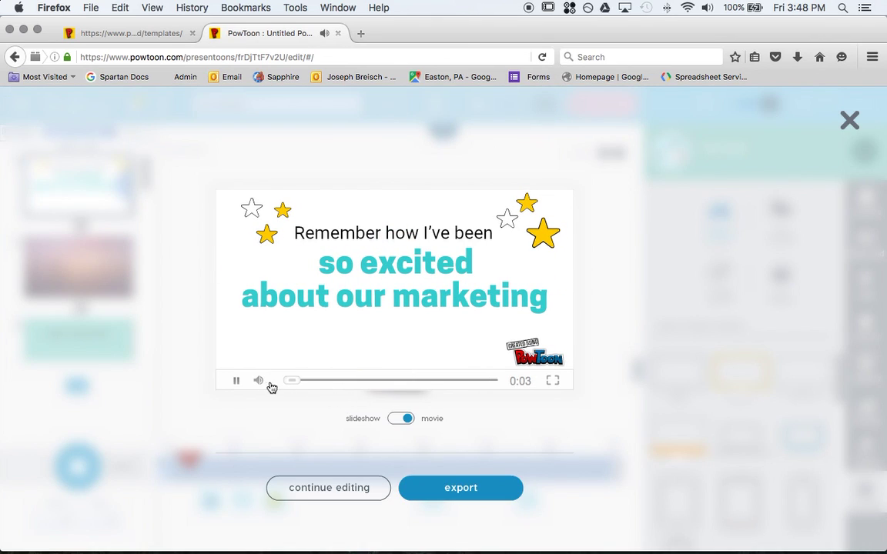
pyautogui.click(236, 380)
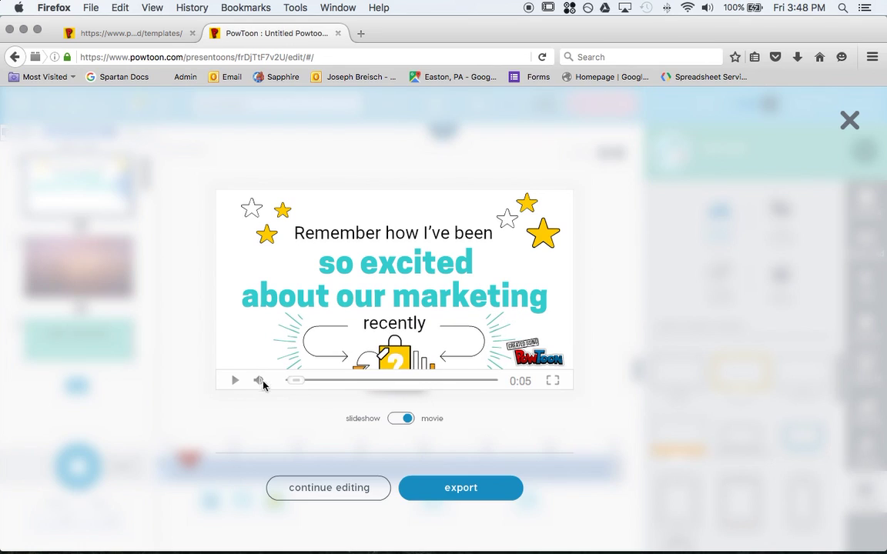
pyautogui.click(389, 419)
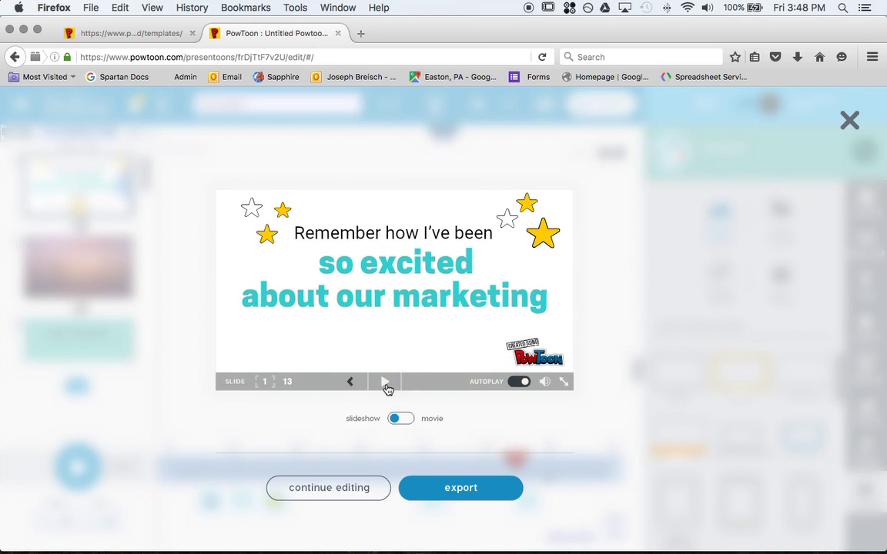
pyautogui.click(519, 382)
pyautogui.click(382, 382)
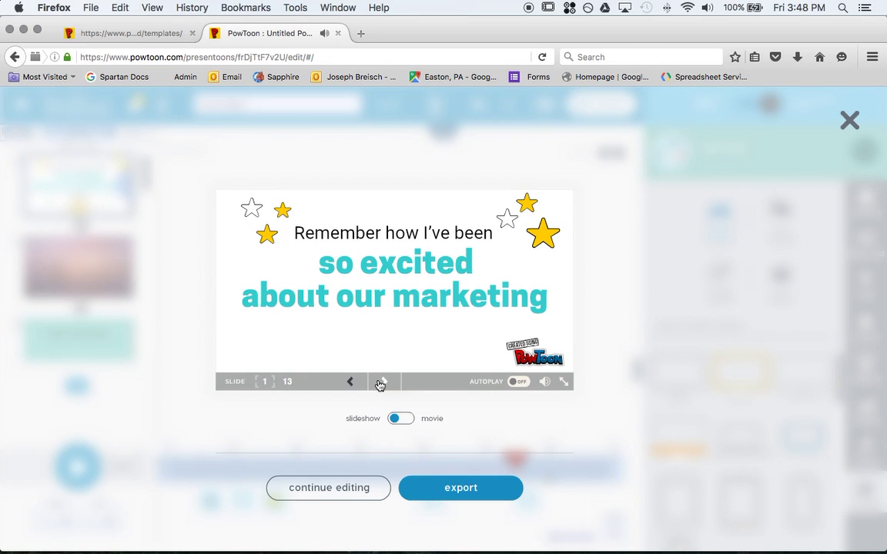
pyautogui.click(382, 383)
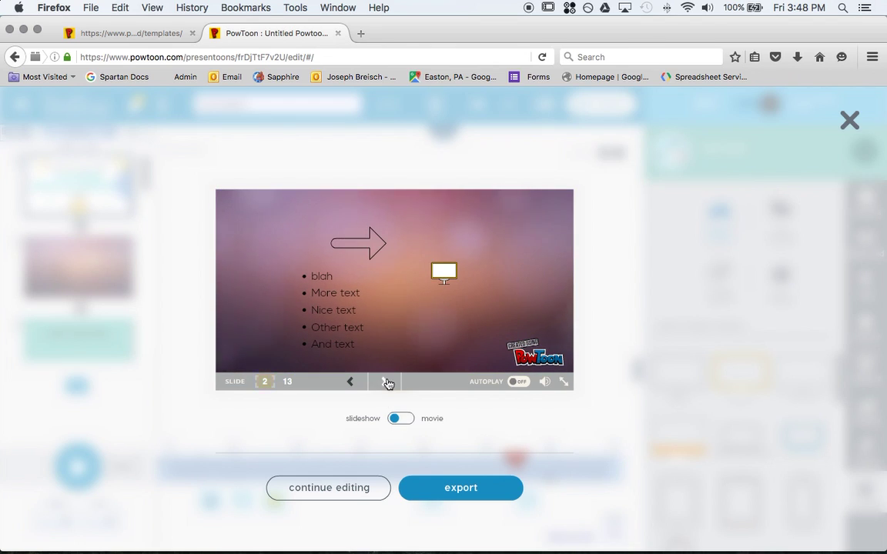
# - Show the export options, check the PDF and SlideShare choices, and set sharing to movie
pyautogui.click(467, 486)
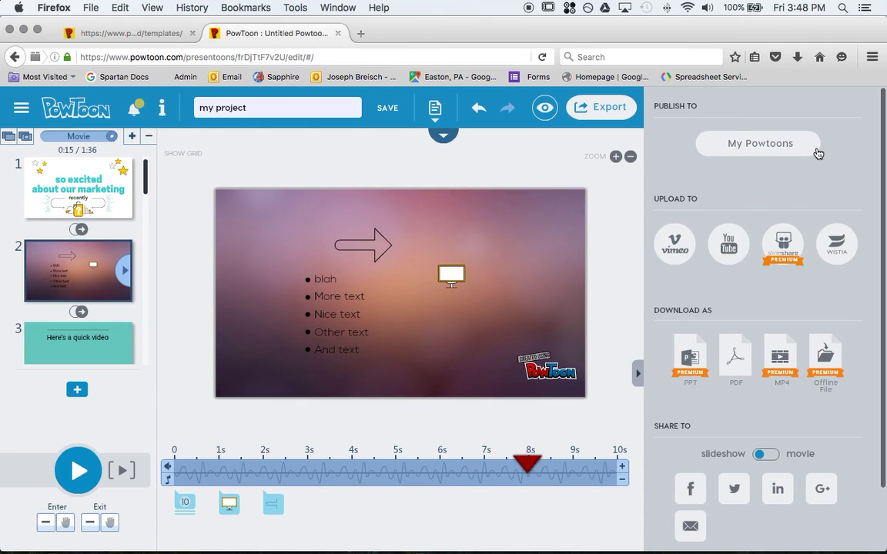
pyautogui.click(735, 358)
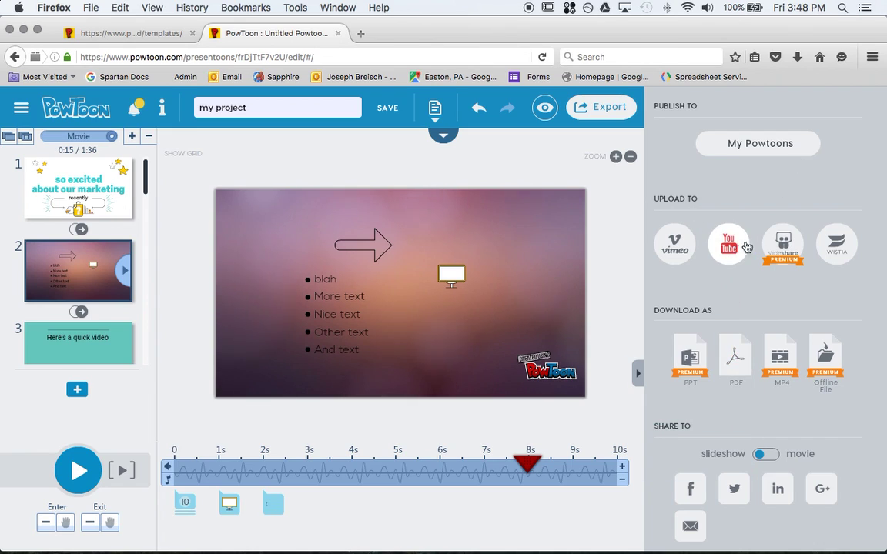
pyautogui.click(783, 245)
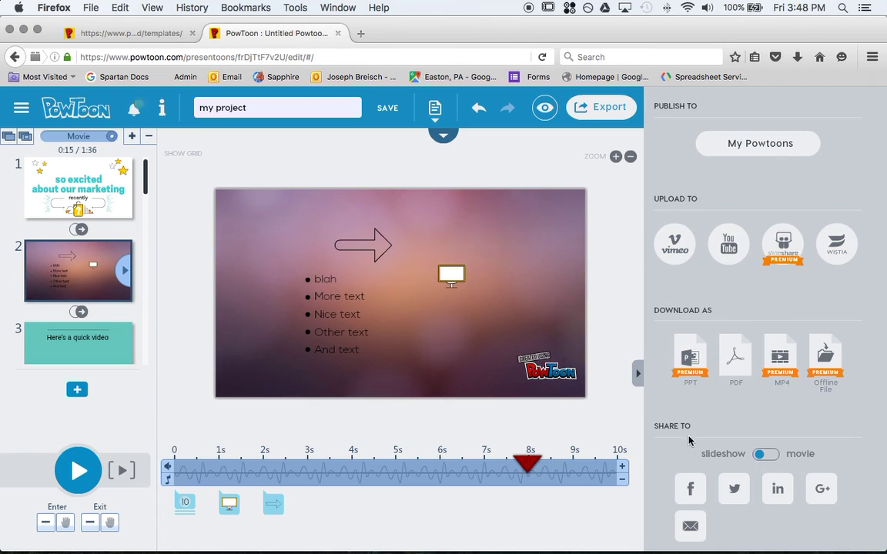
pyautogui.click(772, 458)
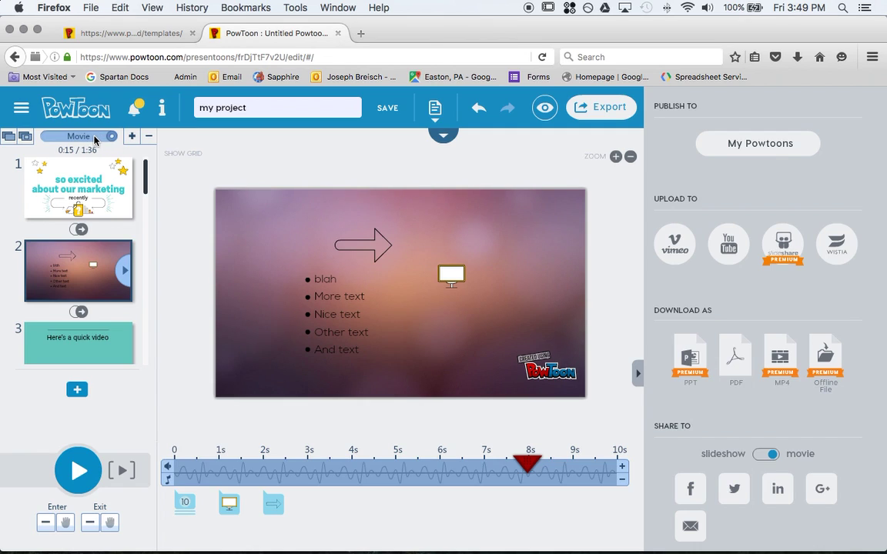
# - Flip the Movie toggle above the slide list to Slideshow
pyautogui.click(95, 139)
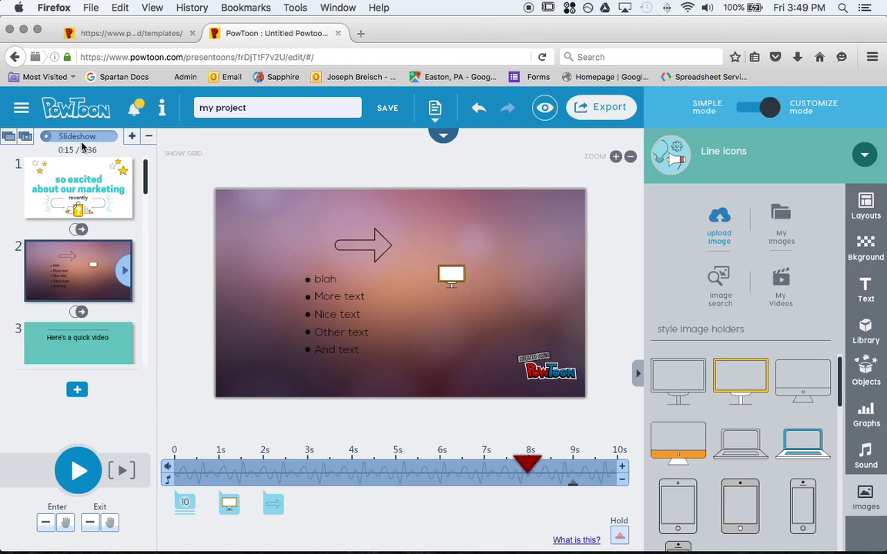